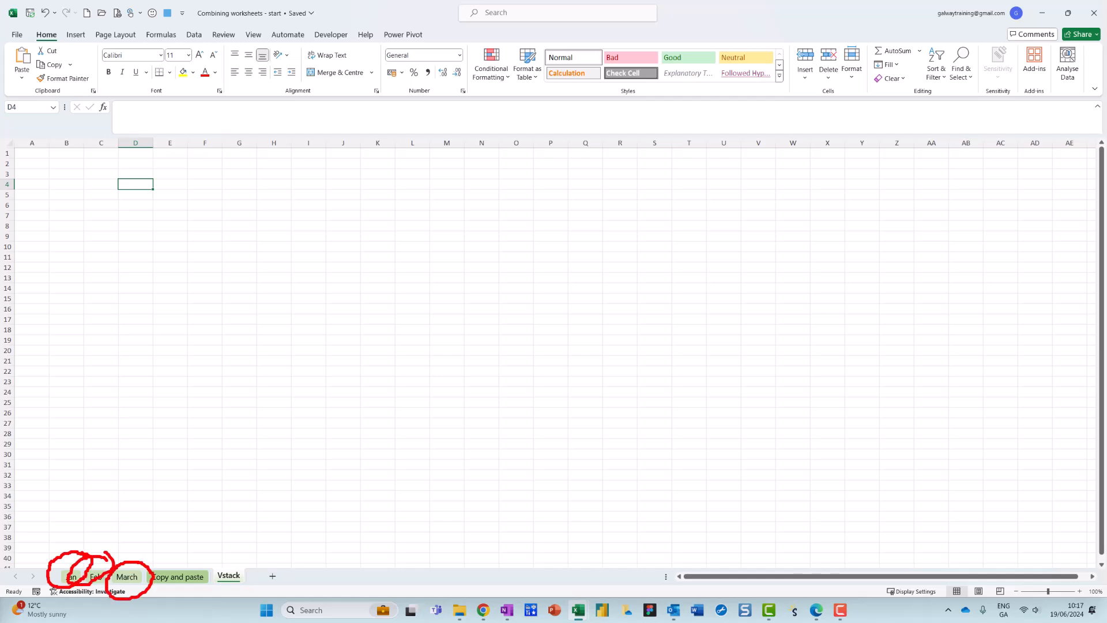
Copy the Jan, Feb, mar and Total record counts from T1:U4 of the Copy and paste sheet to W1 on the Vstack sheet.
{"action": "key", "text": "Escape"}
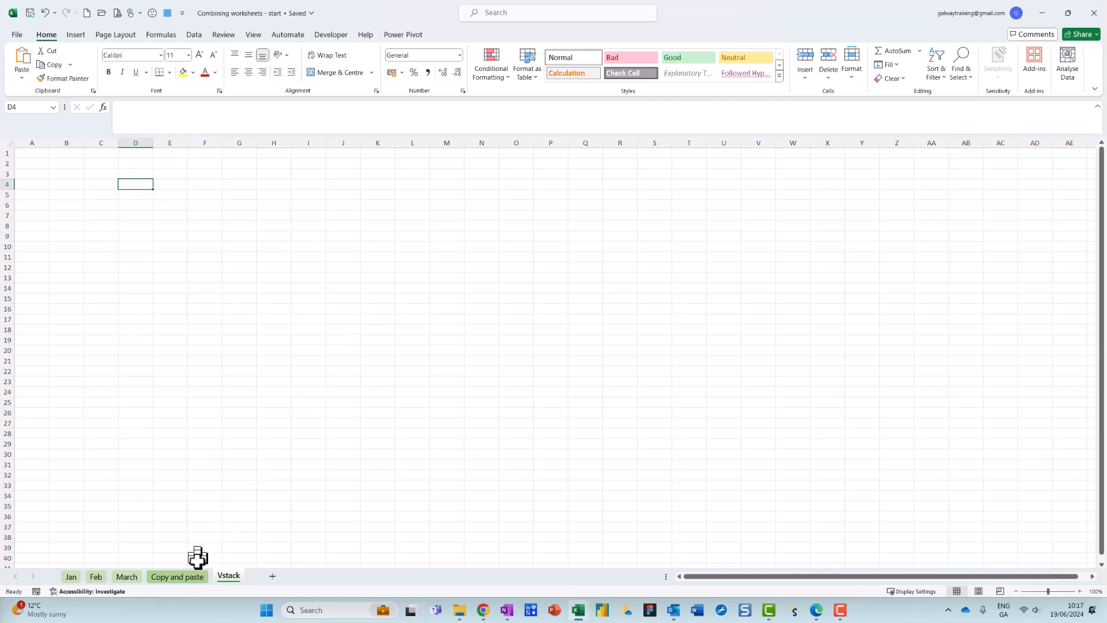
{"action": "left_click", "coordinate": [189, 576]}
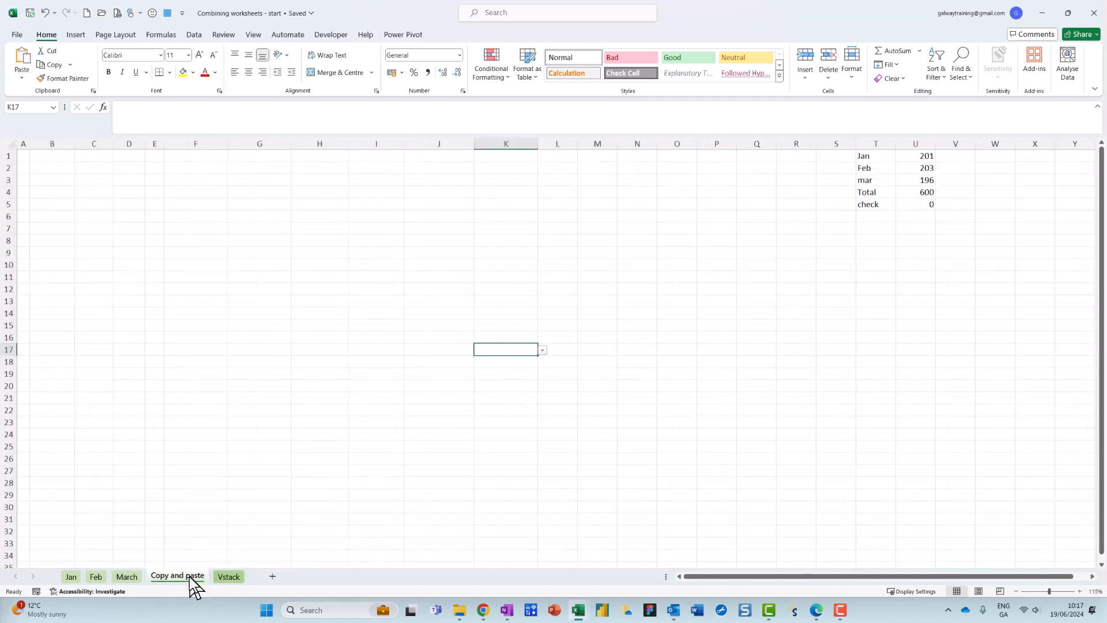
{"action": "left_click_drag", "start_coordinate": [866, 157], "coordinate": [911, 188]}
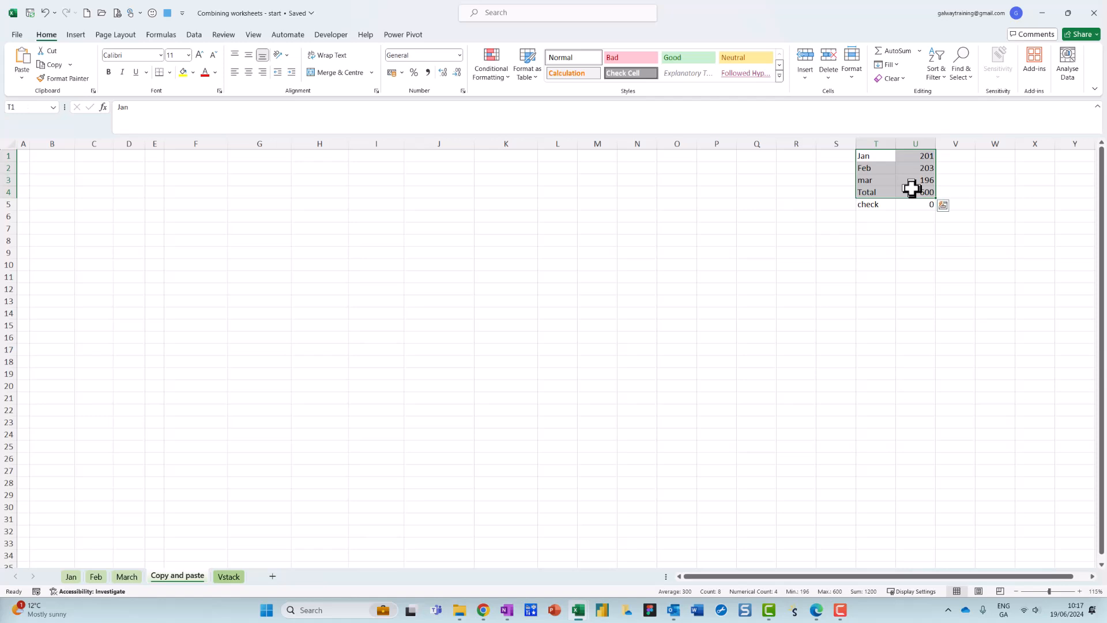
{"action": "key", "text": "ctrl+c"}
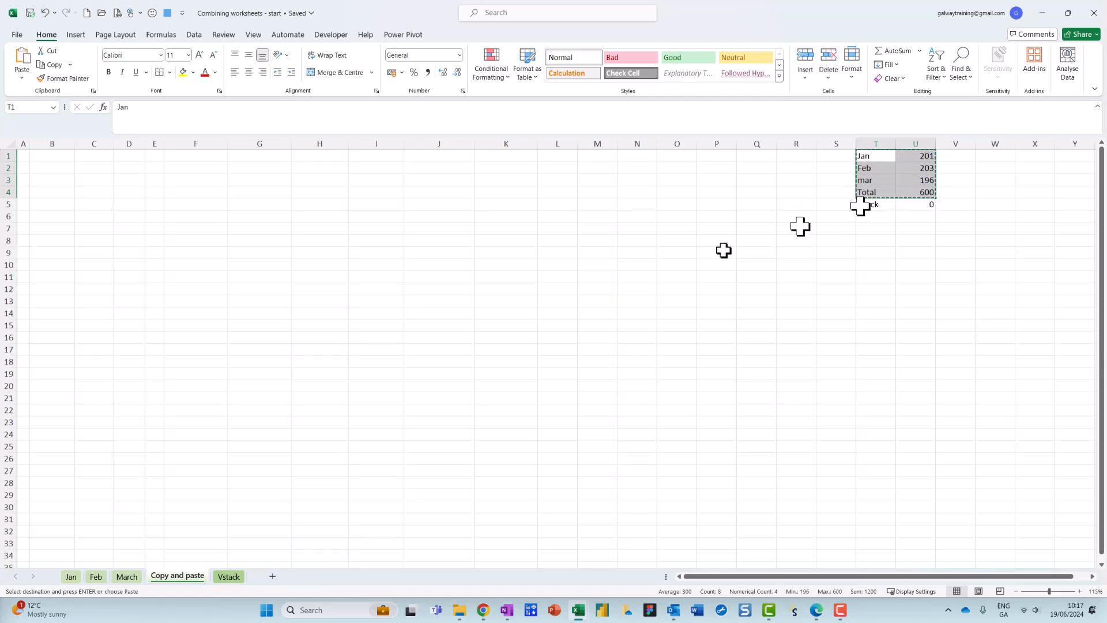
{"action": "left_click", "coordinate": [229, 576]}
{"action": "left_click", "coordinate": [797, 155]}
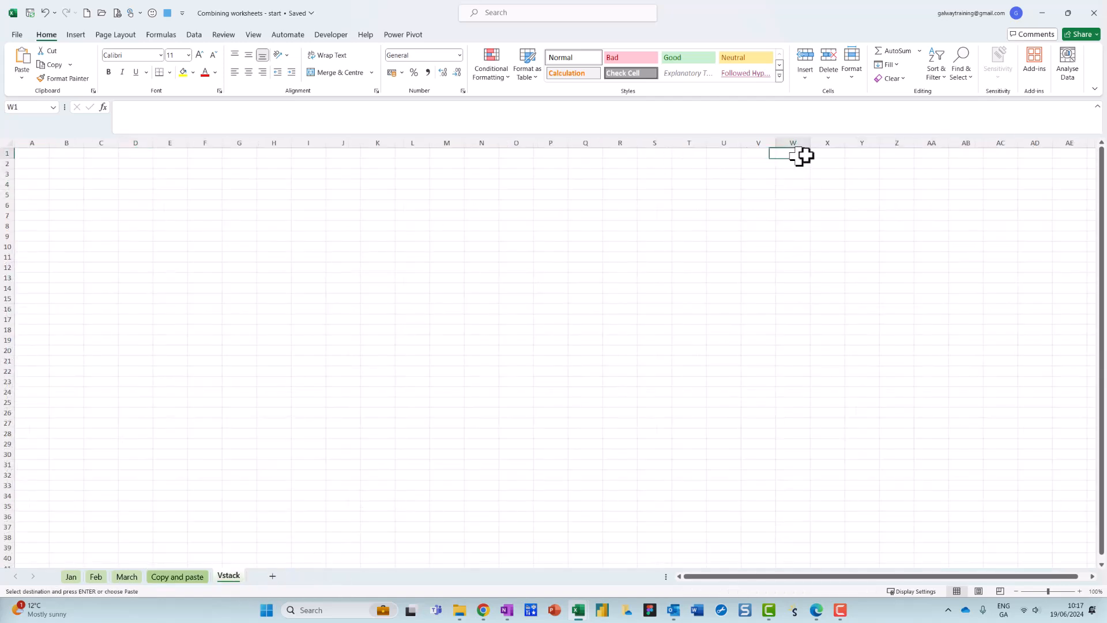
{"action": "key", "text": "ctrl+v"}
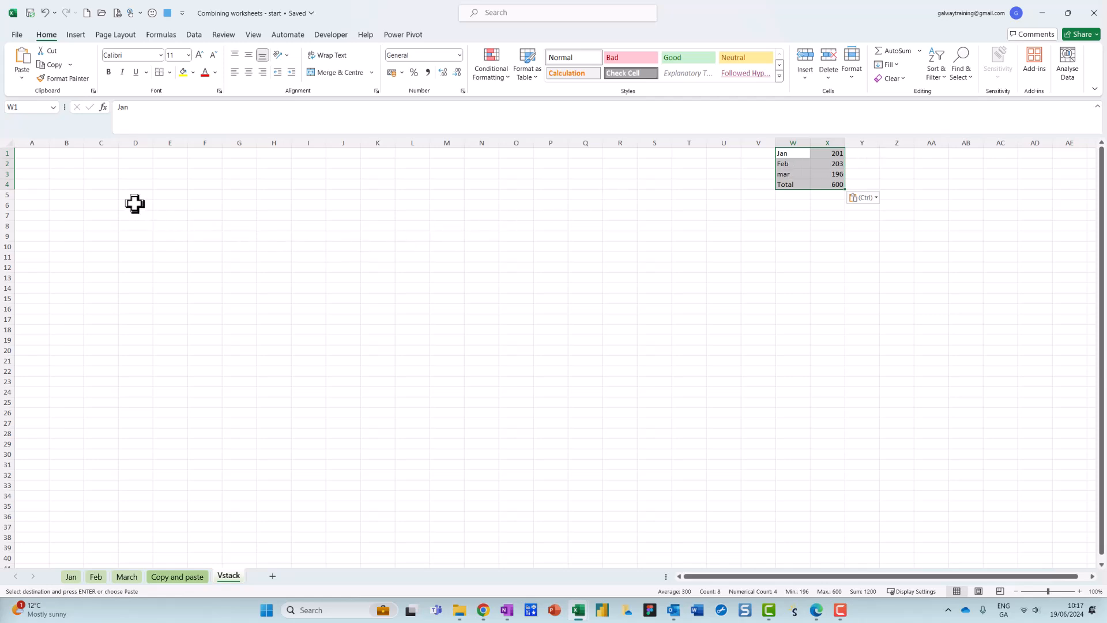
Insert the VSTACK lookup and reference function in cell B8 of the Vstack sheet.
{"action": "left_click", "coordinate": [75, 226]}
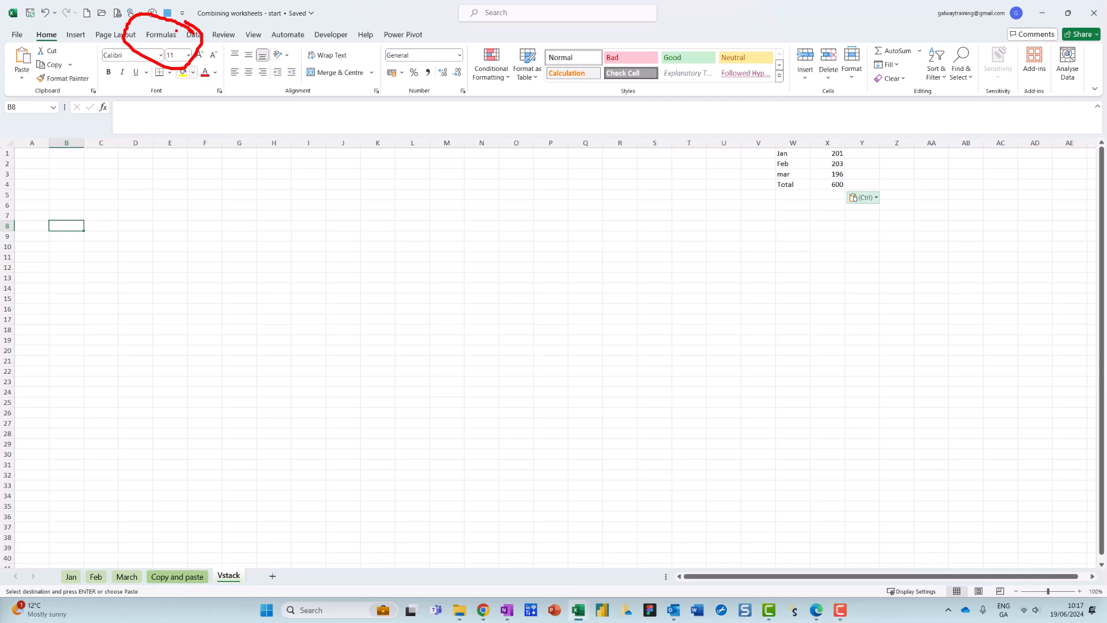
{"action": "left_click", "coordinate": [164, 36]}
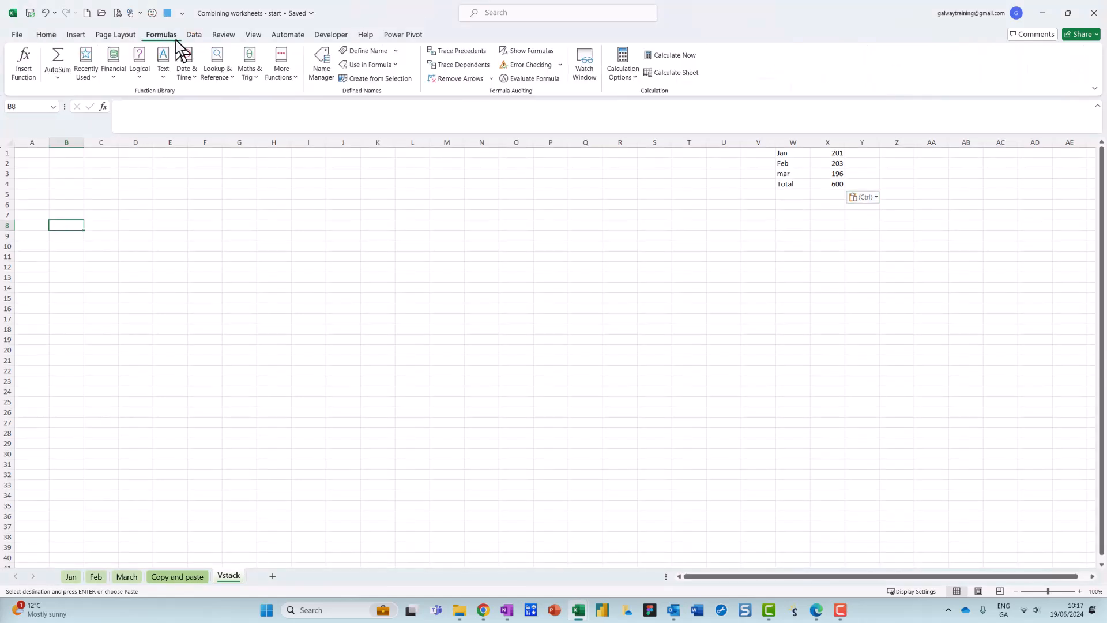
{"action": "left_click", "coordinate": [219, 74]}
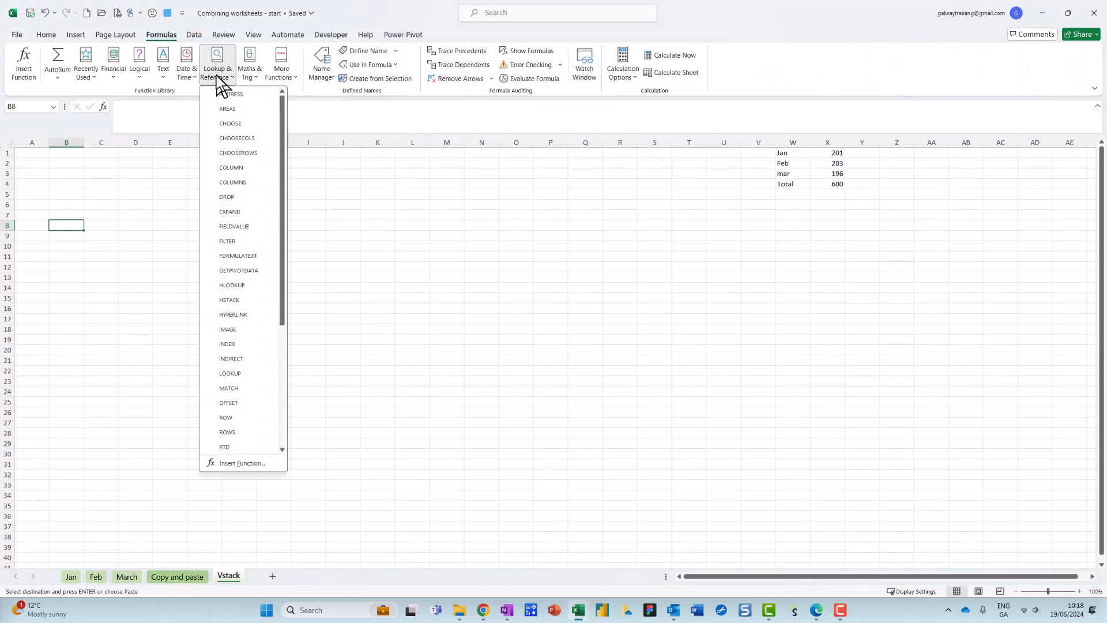
{"action": "scroll", "coordinate": [253, 282], "scroll_direction": "down", "scroll_amount": 3}
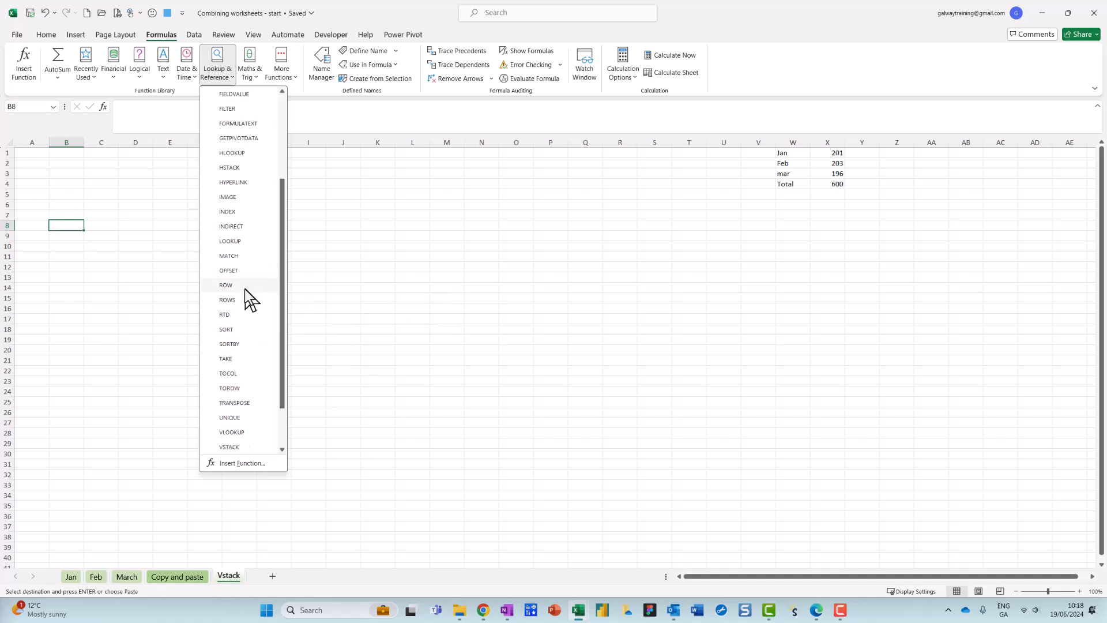
{"action": "scroll", "coordinate": [245, 290], "scroll_direction": "down", "scroll_amount": 2}
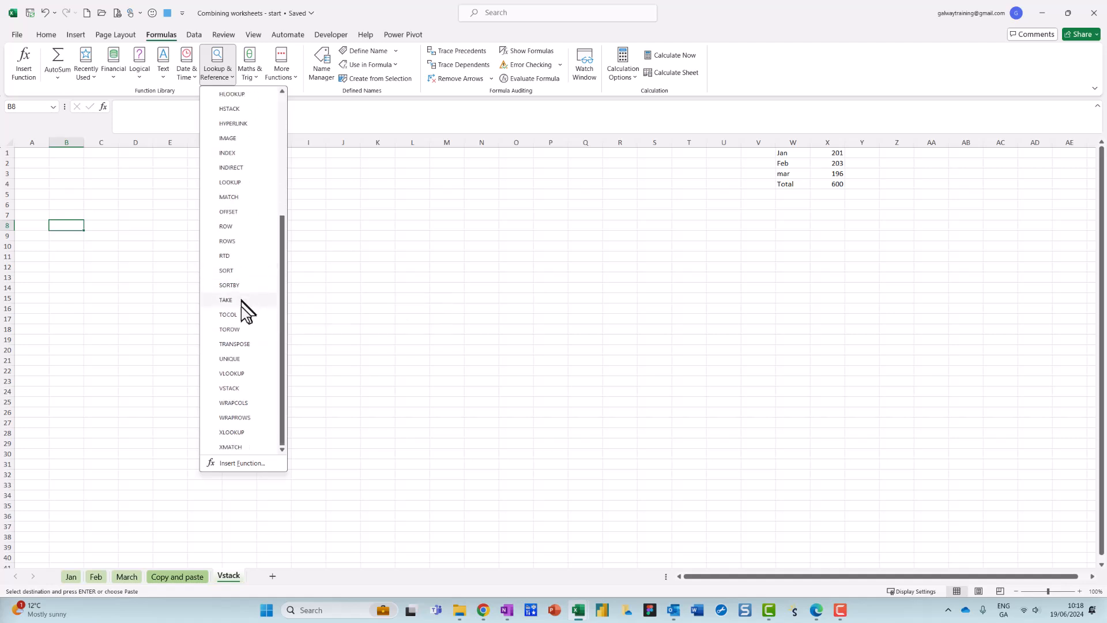
{"action": "left_click", "coordinate": [230, 388]}
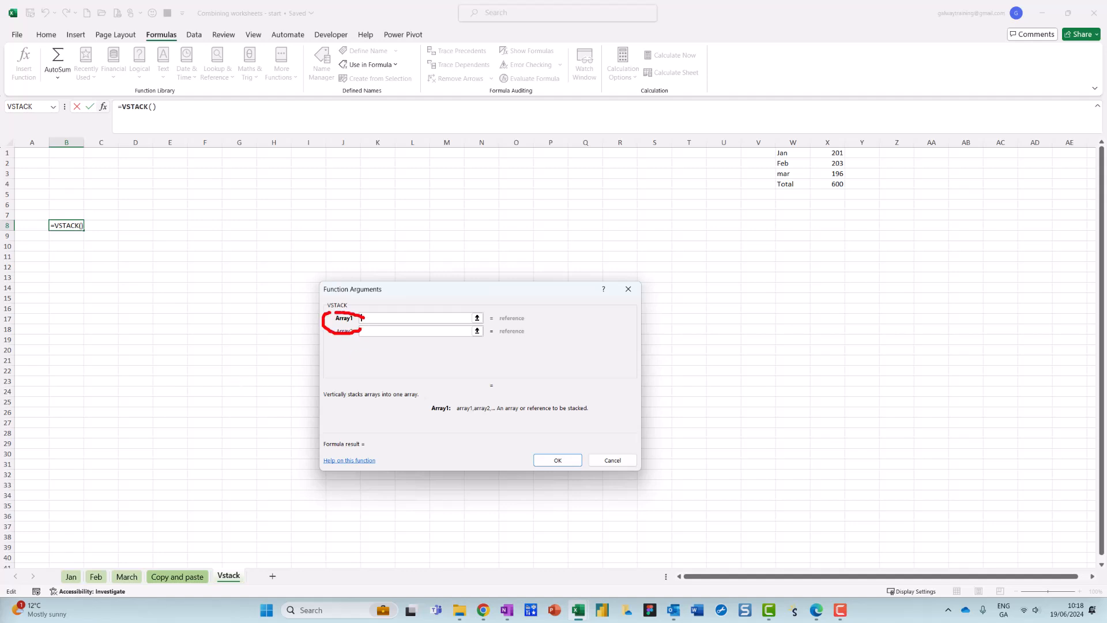
{"action": "key", "text": "Escape"}
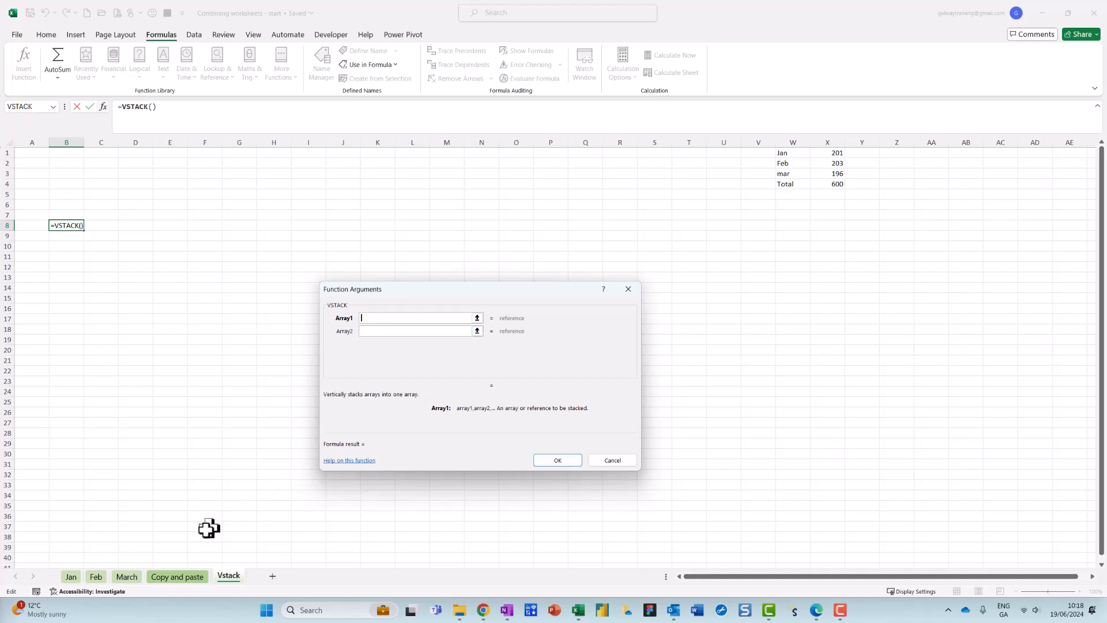
Set Array1 of VSTACK to the whole table on the Jan sheet including its headers, Table2[#All].
{"action": "left_click", "coordinate": [71, 576]}
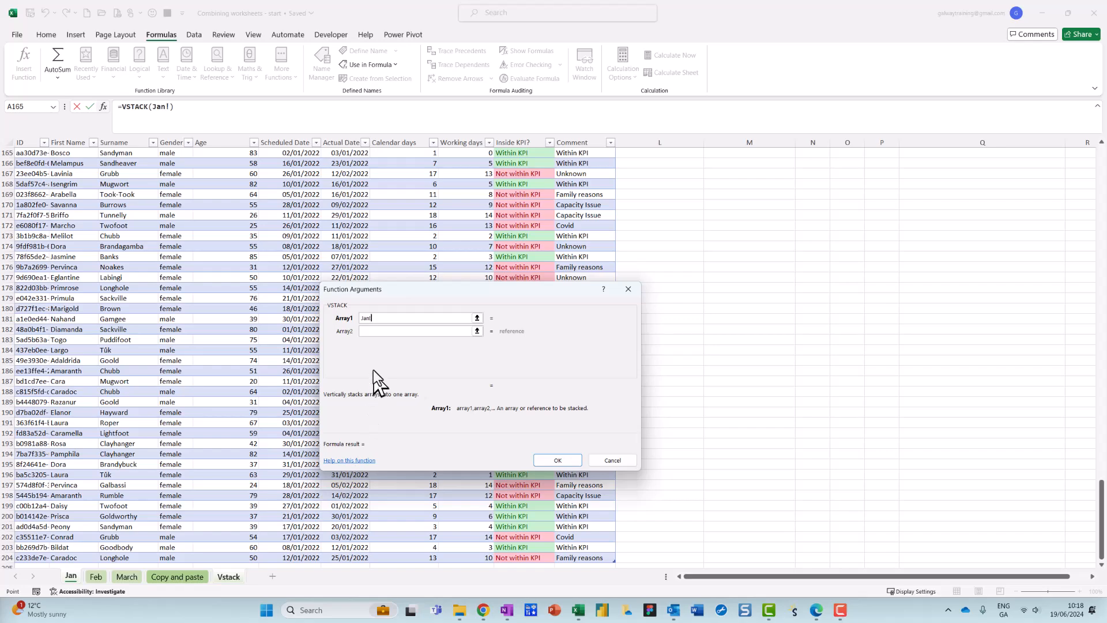
{"action": "scroll", "coordinate": [373, 371], "scroll_direction": "up", "scroll_amount": 3}
{"action": "scroll", "coordinate": [939, 398], "scroll_direction": "up", "scroll_amount": 9}
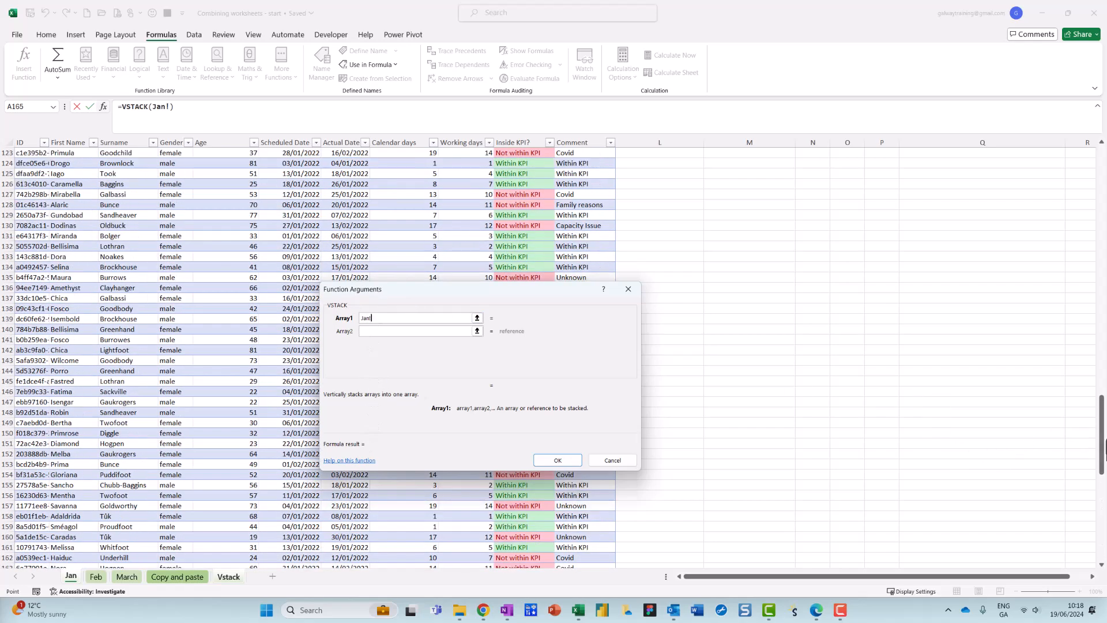
{"action": "left_click_drag", "start_coordinate": [1102, 447], "coordinate": [1101, 199]}
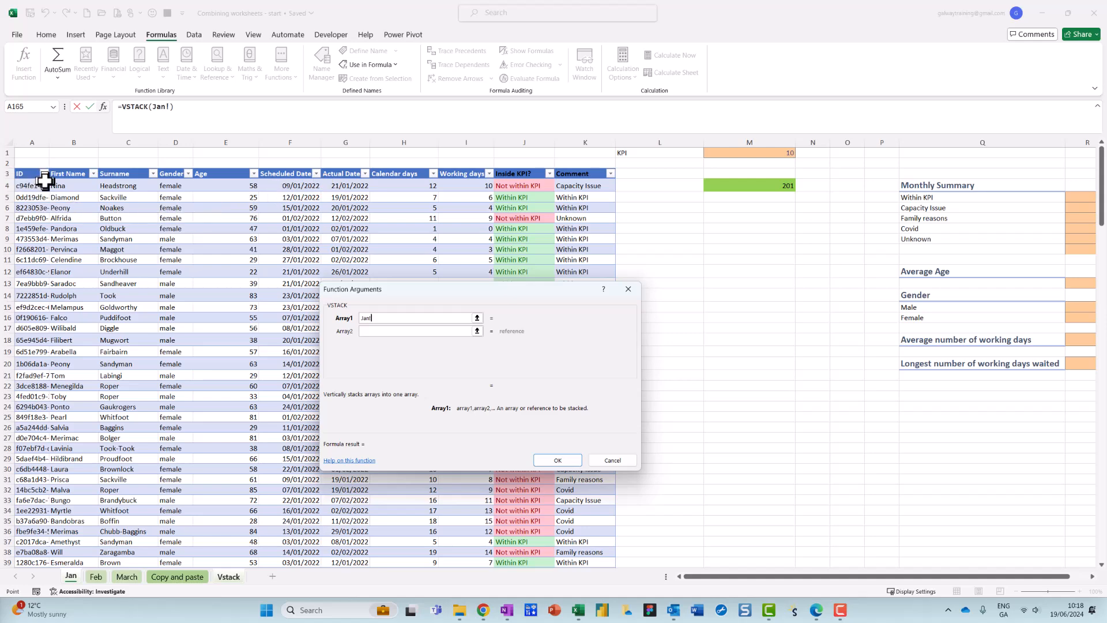
{"action": "left_click_drag", "start_coordinate": [32, 173], "coordinate": [603, 177]}
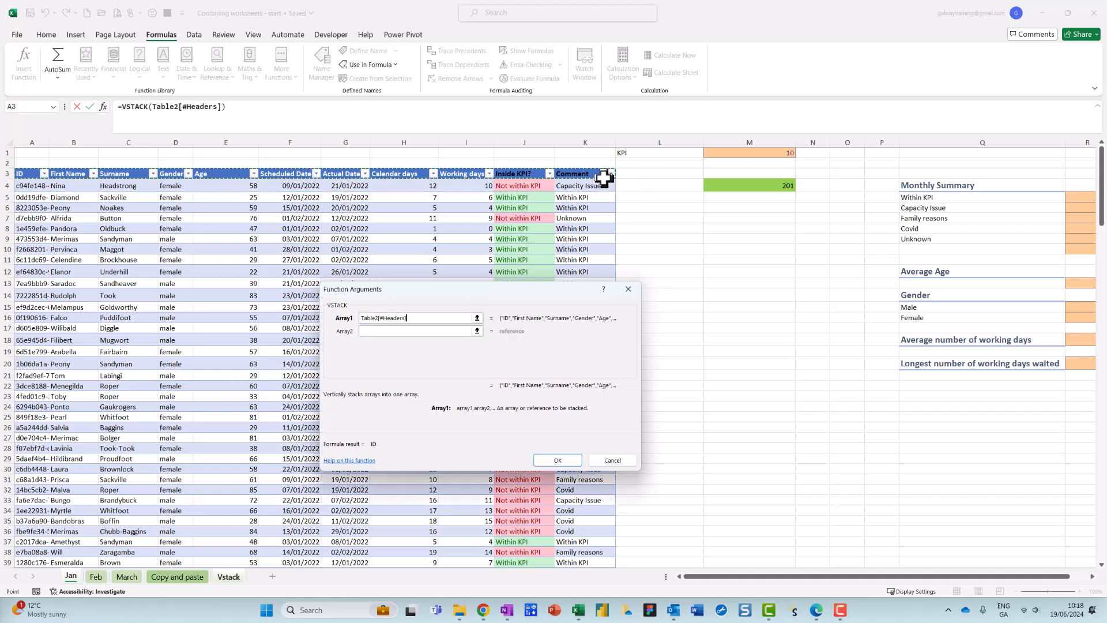
{"action": "key", "text": "ctrl+shift+Down"}
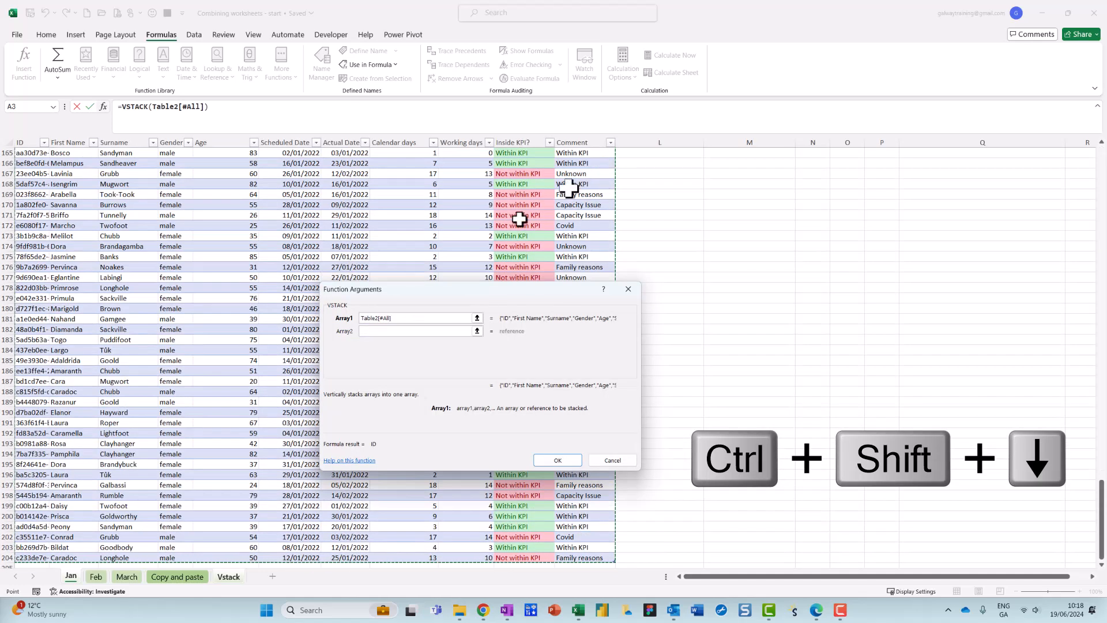
Set Array2 to the Feb sheet's table data without headers, Table3, and complete the VSTACK formula.
{"action": "left_click", "coordinate": [393, 332]}
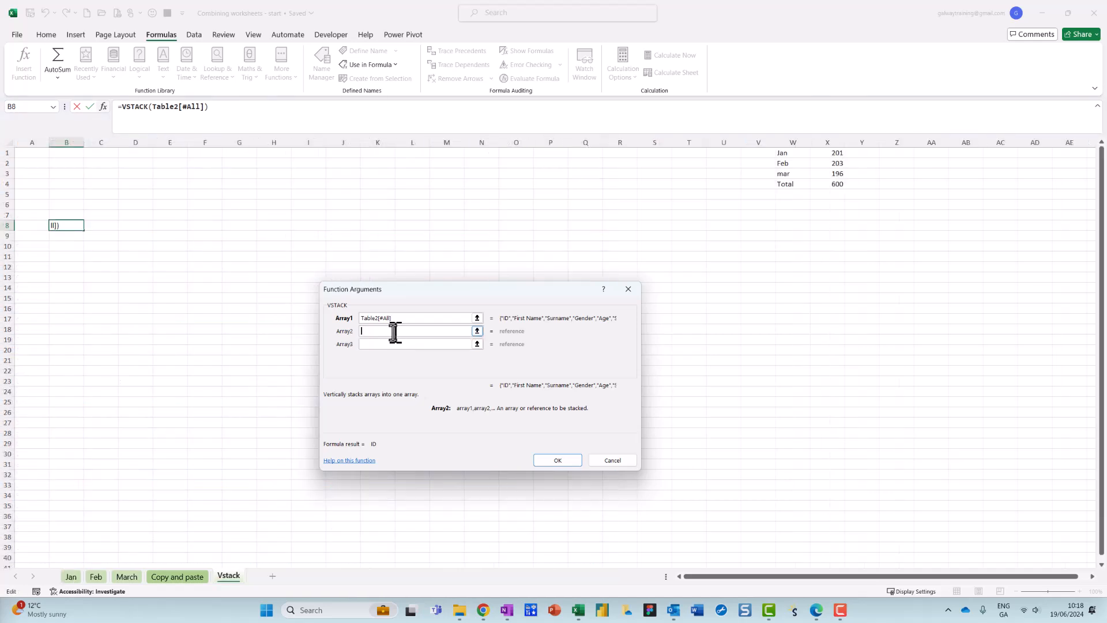
{"action": "left_click", "coordinate": [96, 577]}
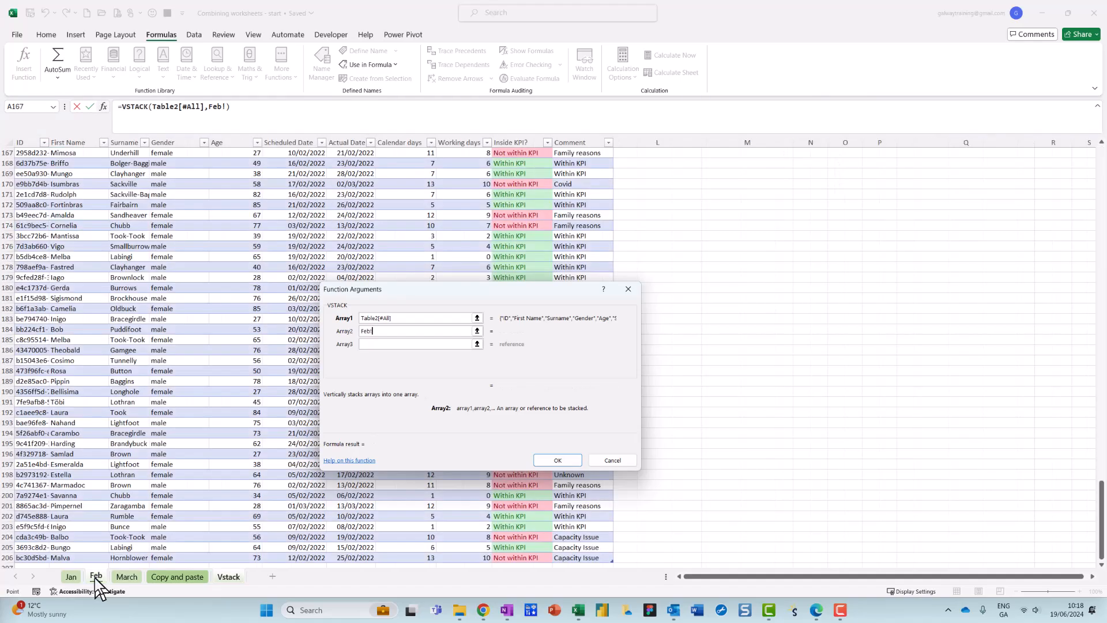
{"action": "scroll", "coordinate": [168, 352], "scroll_direction": "down", "scroll_amount": 10}
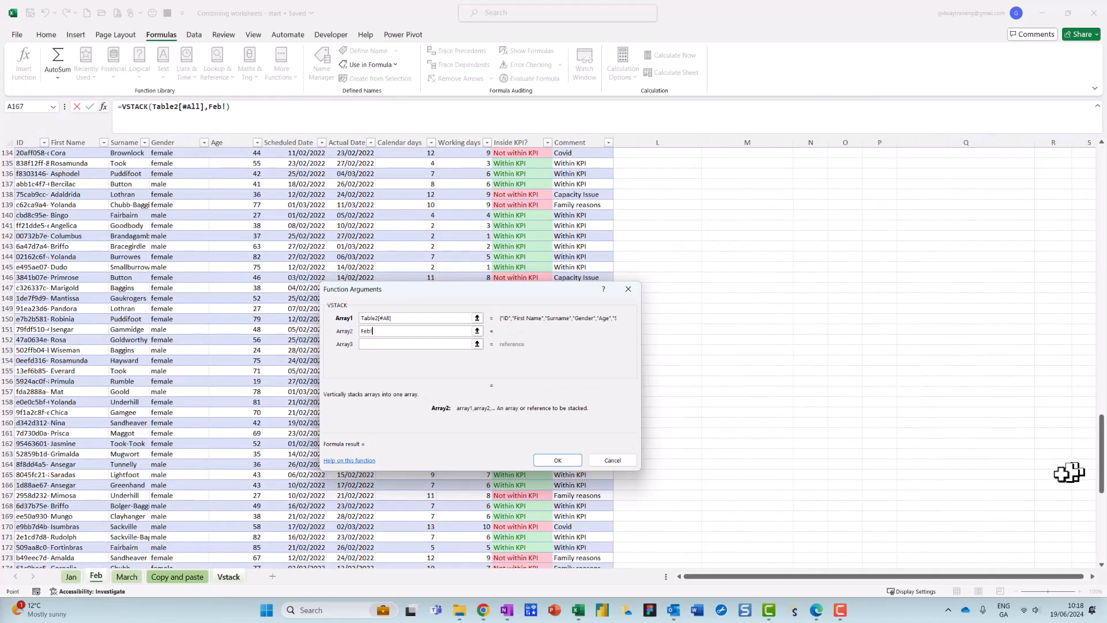
{"action": "left_click_drag", "start_coordinate": [1100, 461], "coordinate": [1100, 193]}
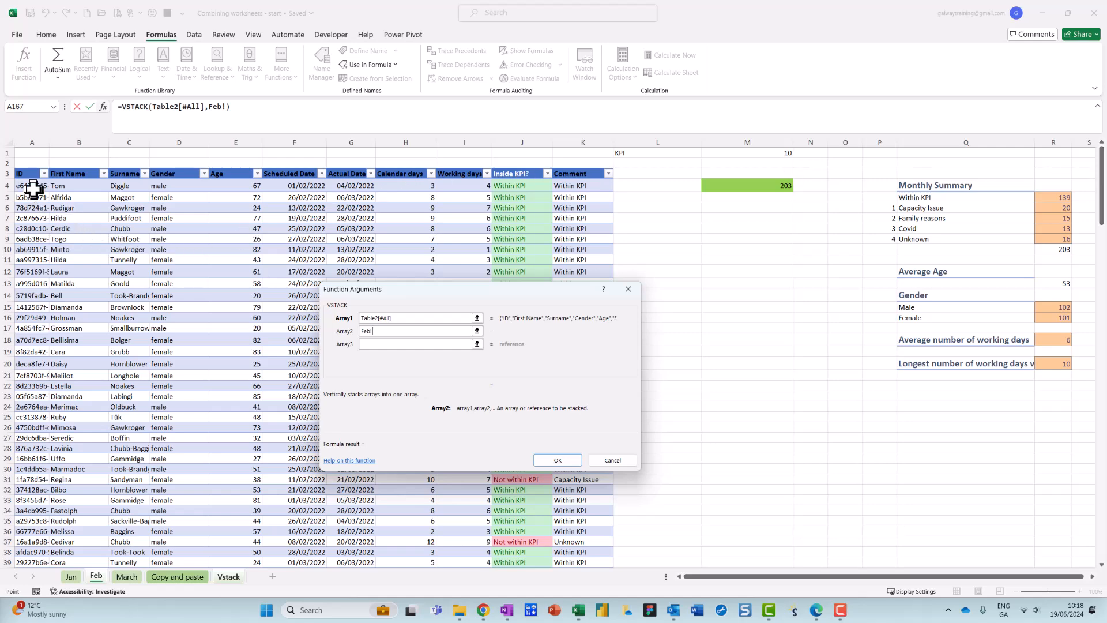
{"action": "left_click_drag", "start_coordinate": [30, 187], "coordinate": [581, 189]}
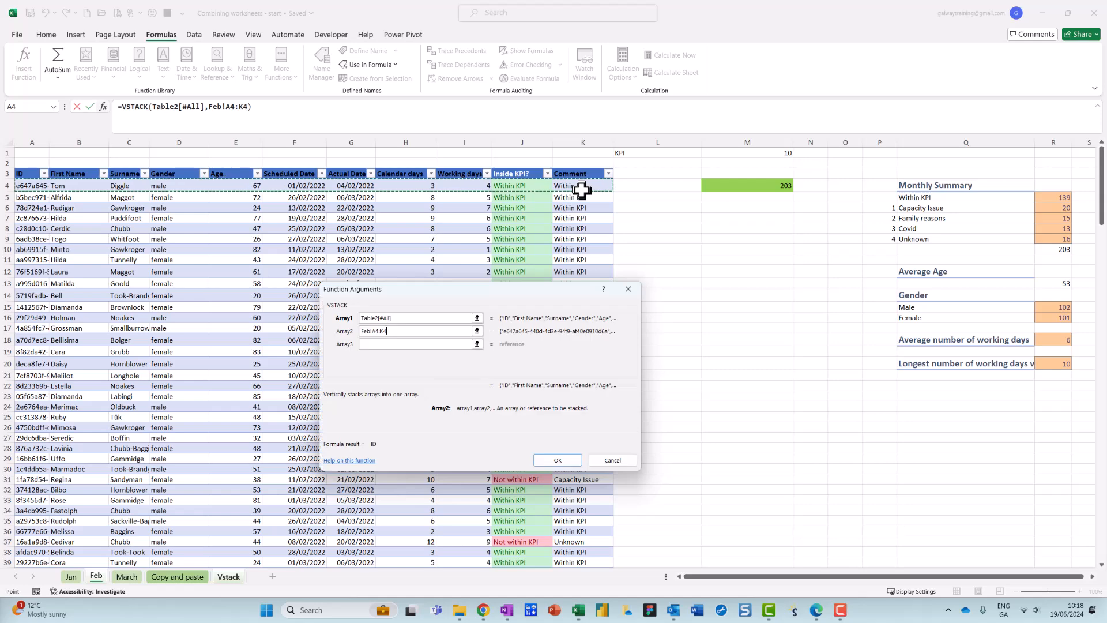
{"action": "key", "text": "ctrl+shift+Down"}
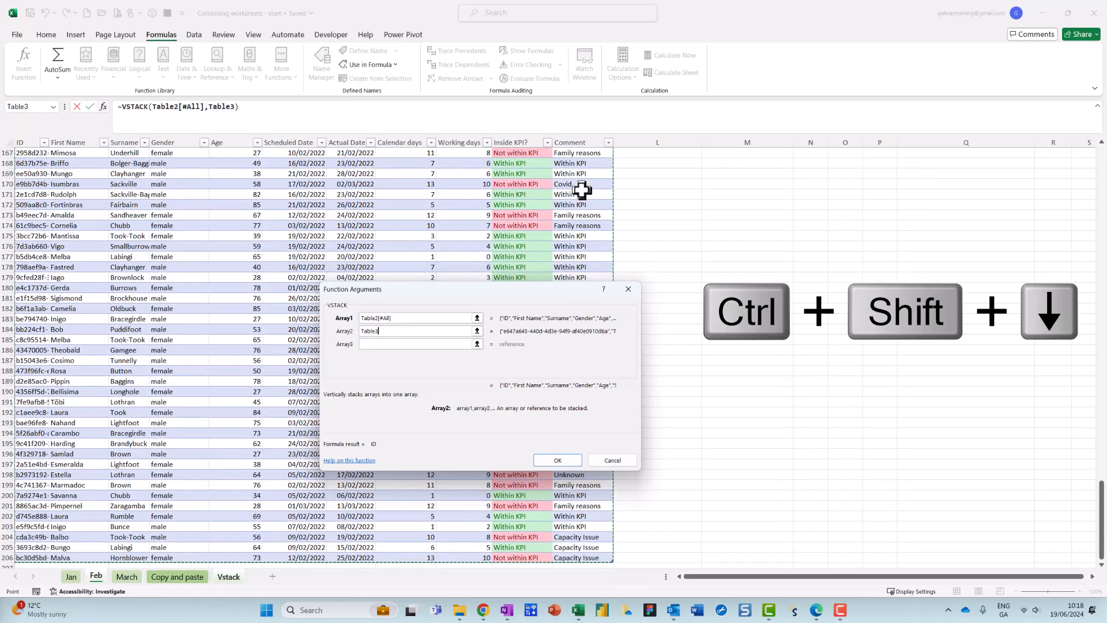
{"action": "left_click", "coordinate": [558, 460]}
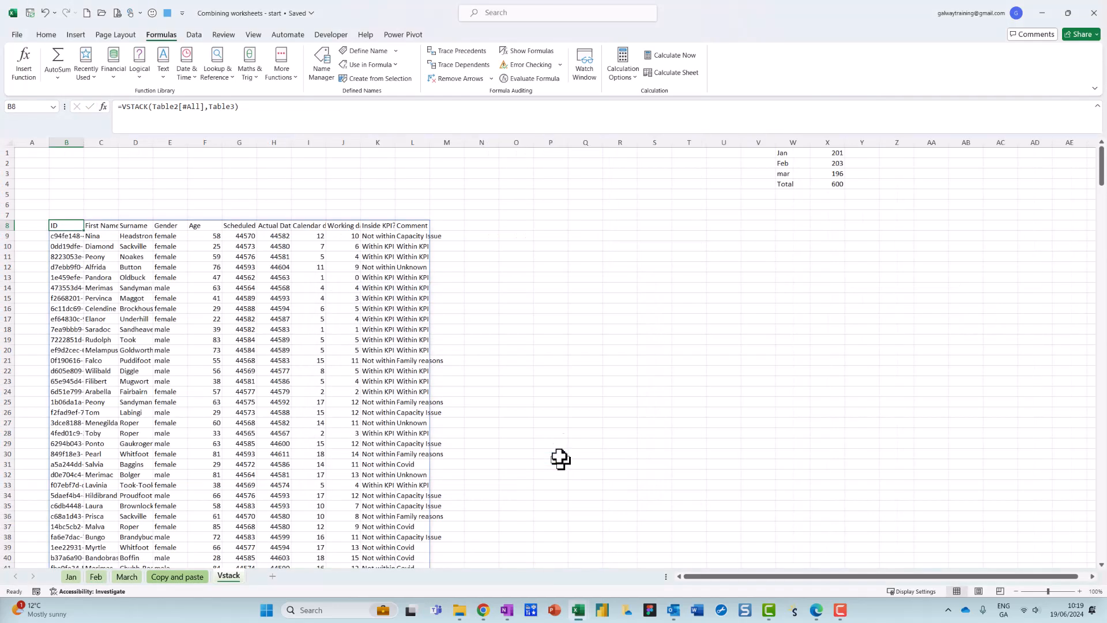
Widen the Comment, Inside KPI? and Working days columns (L, K and J) on the Vstack sheet so their text fits.
{"action": "left_click_drag", "start_coordinate": [431, 142], "coordinate": [464, 137]}
{"action": "left_click_drag", "start_coordinate": [397, 145], "coordinate": [434, 139]}
{"action": "left_click_drag", "start_coordinate": [364, 144], "coordinate": [383, 138]}
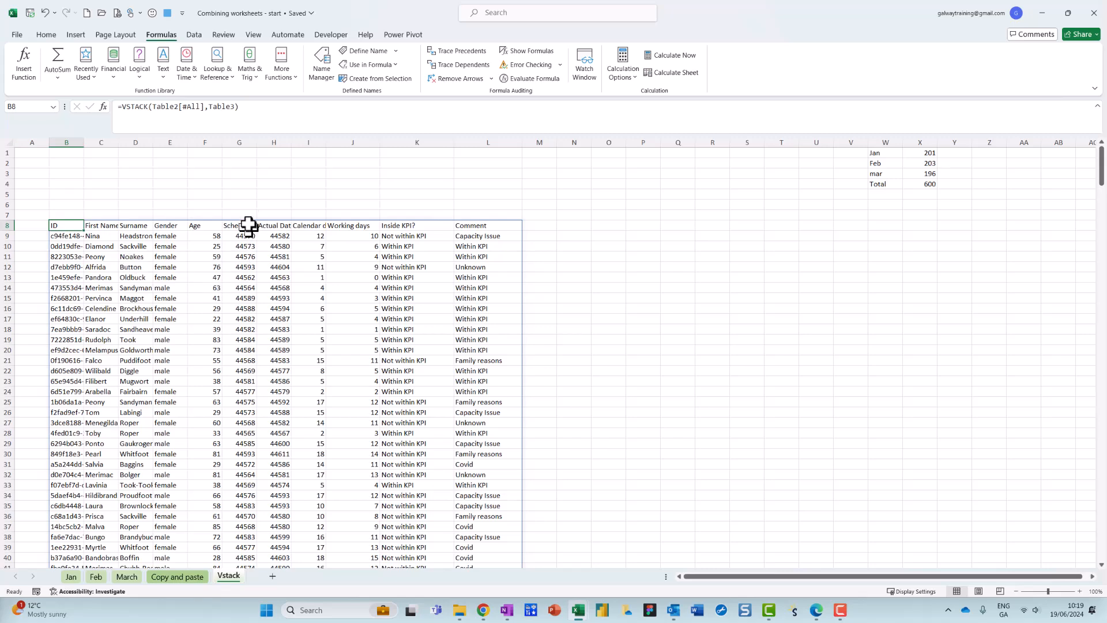
Format the Scheduled Date and Actual Date columns, G and H, as Short Date and slightly widen column K.
{"action": "left_click_drag", "start_coordinate": [242, 142], "coordinate": [263, 139]}
{"action": "left_click", "coordinate": [47, 34]}
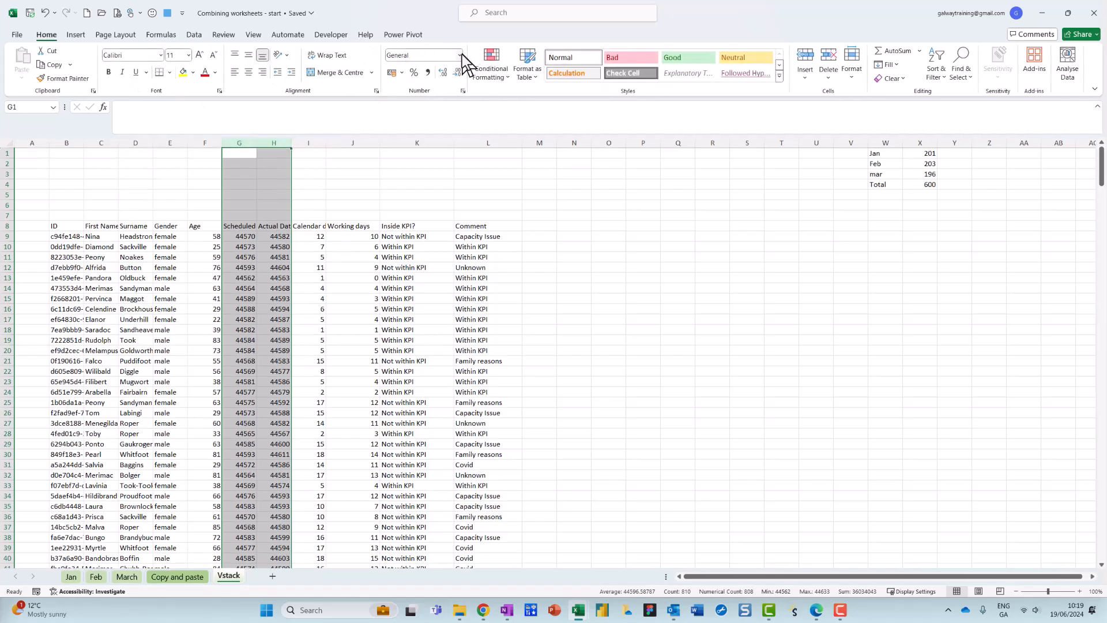
{"action": "left_click", "coordinate": [460, 54]}
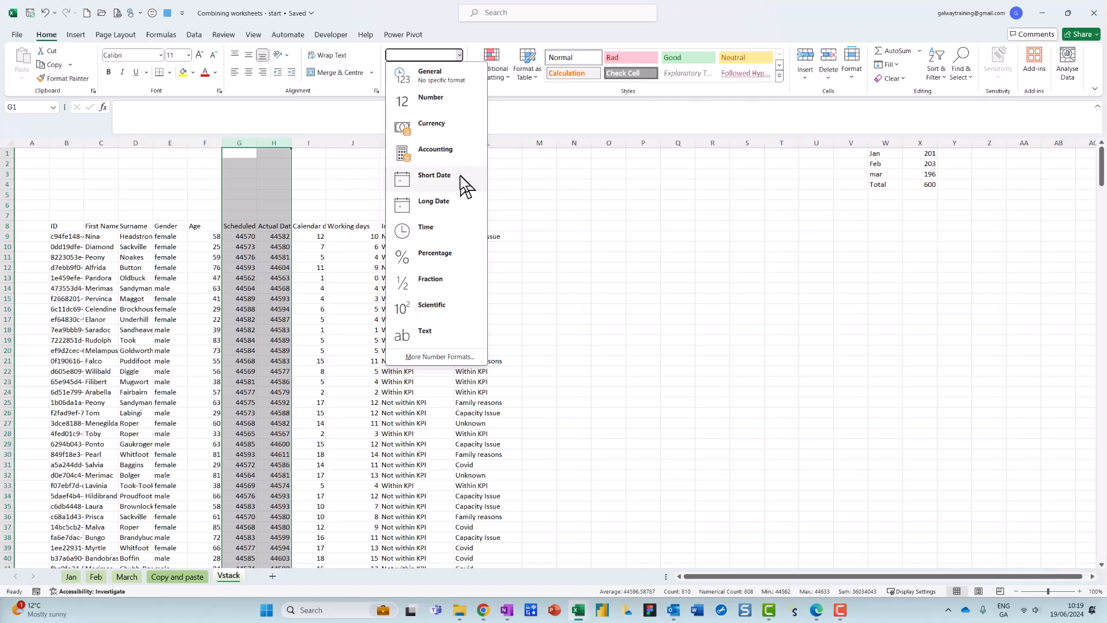
{"action": "left_click", "coordinate": [434, 176]}
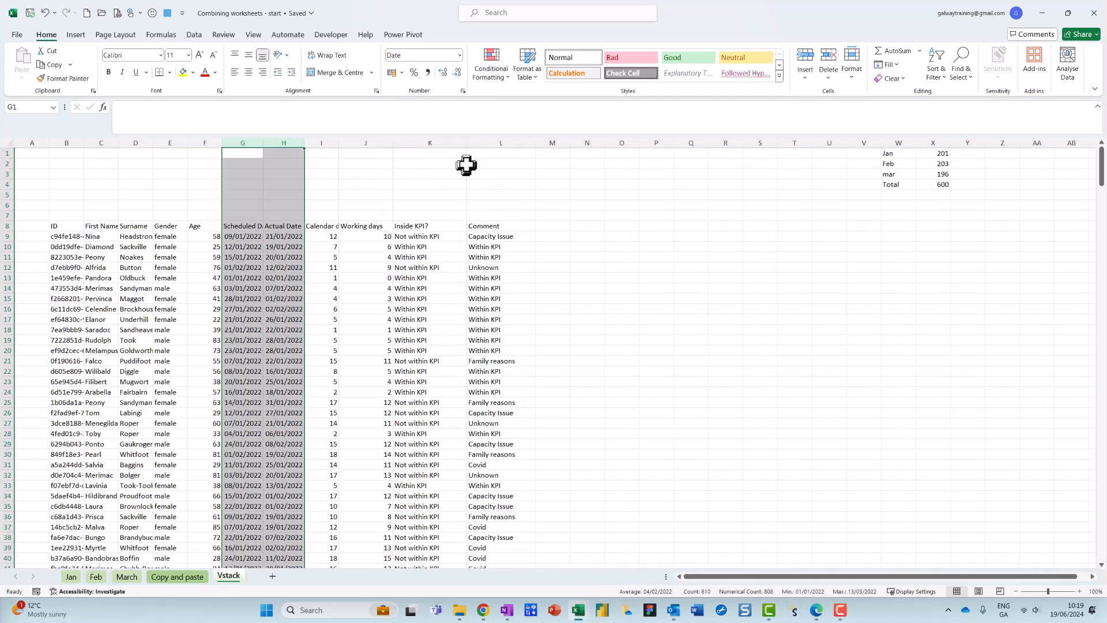
{"action": "left_click_drag", "start_coordinate": [467, 148], "coordinate": [469, 148]}
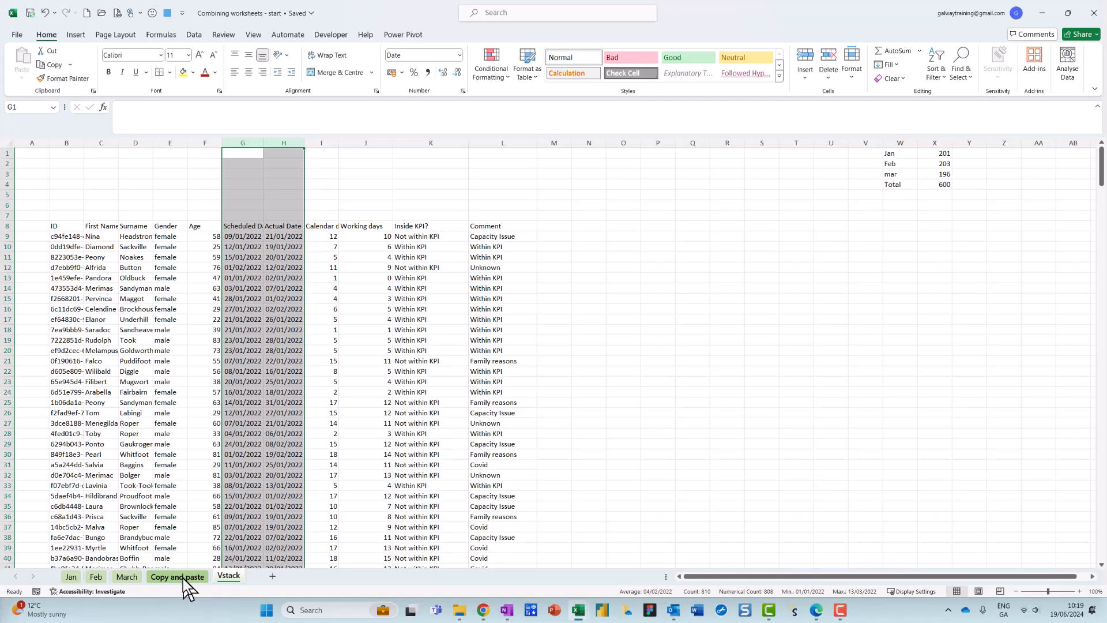
Copy the formatting of an Inside KPI? cell on the Jan sheet onto the stacked Inside KPI? values from K9 down on the Vstack sheet.
{"action": "scroll", "coordinate": [224, 496], "scroll_direction": "down", "scroll_amount": 10}
{"action": "scroll", "coordinate": [222, 487], "scroll_direction": "up", "scroll_amount": 10}
{"action": "left_click", "coordinate": [70, 577]}
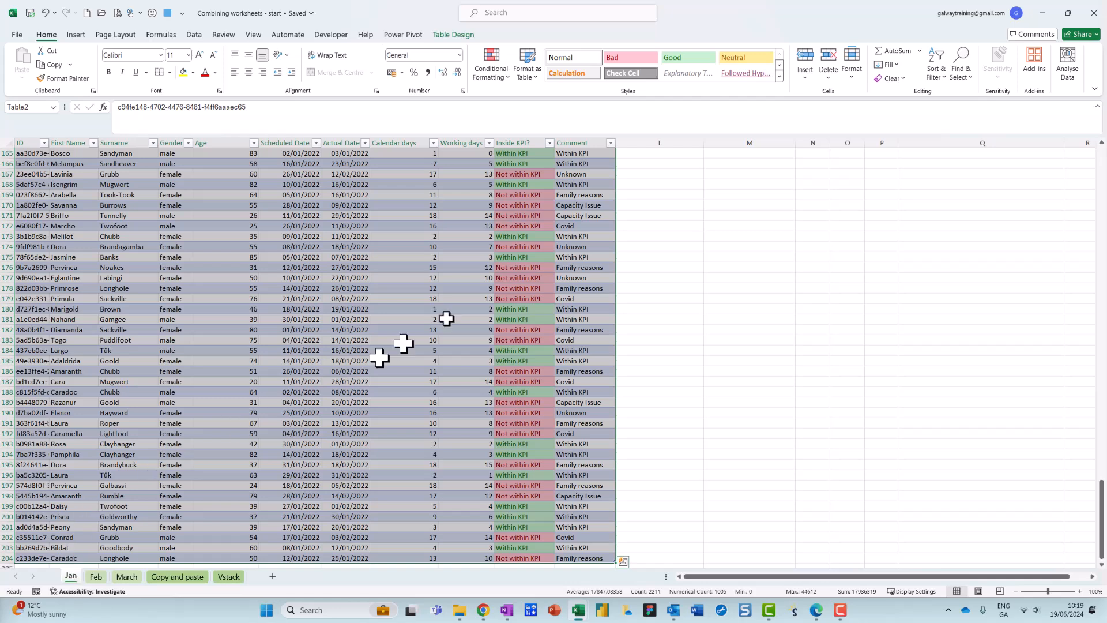
{"action": "left_click", "coordinate": [535, 261]}
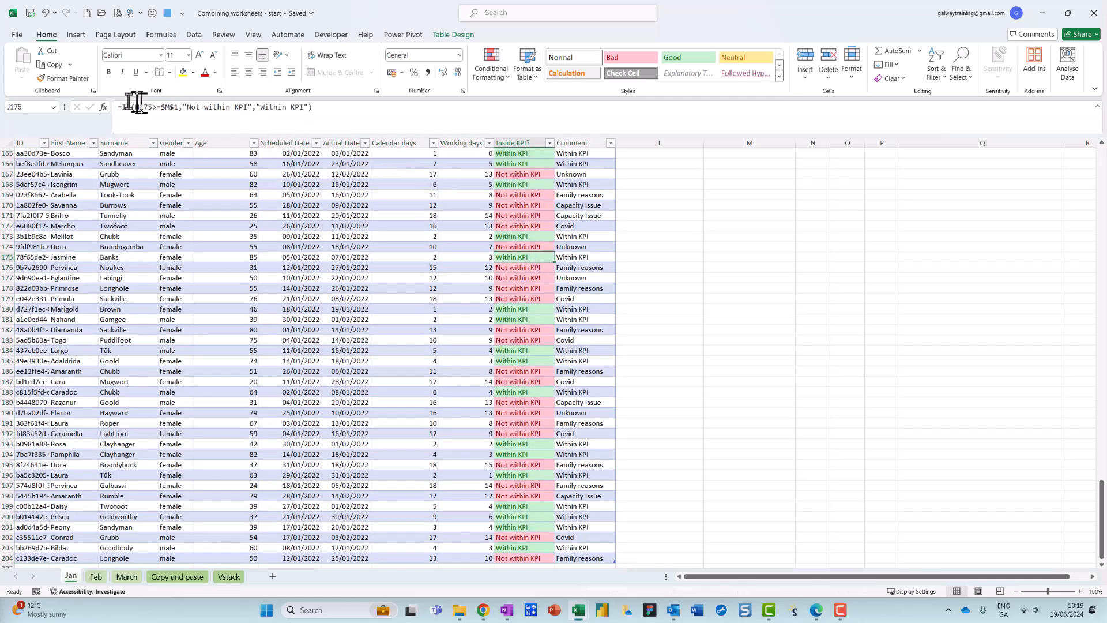
{"action": "left_click", "coordinate": [79, 79]}
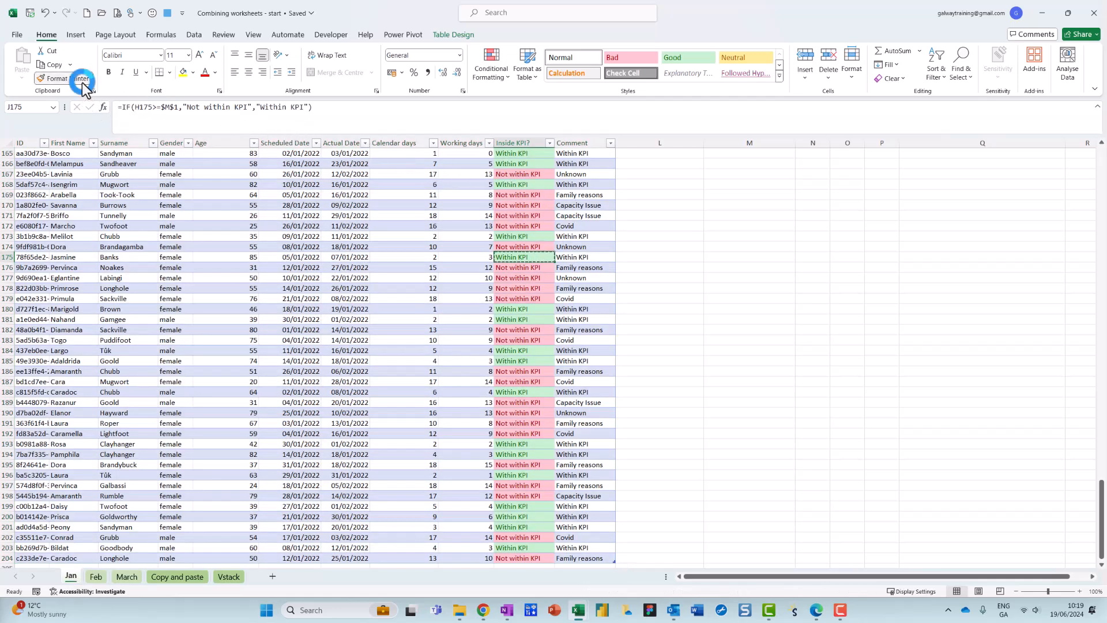
{"action": "left_click", "coordinate": [228, 577]}
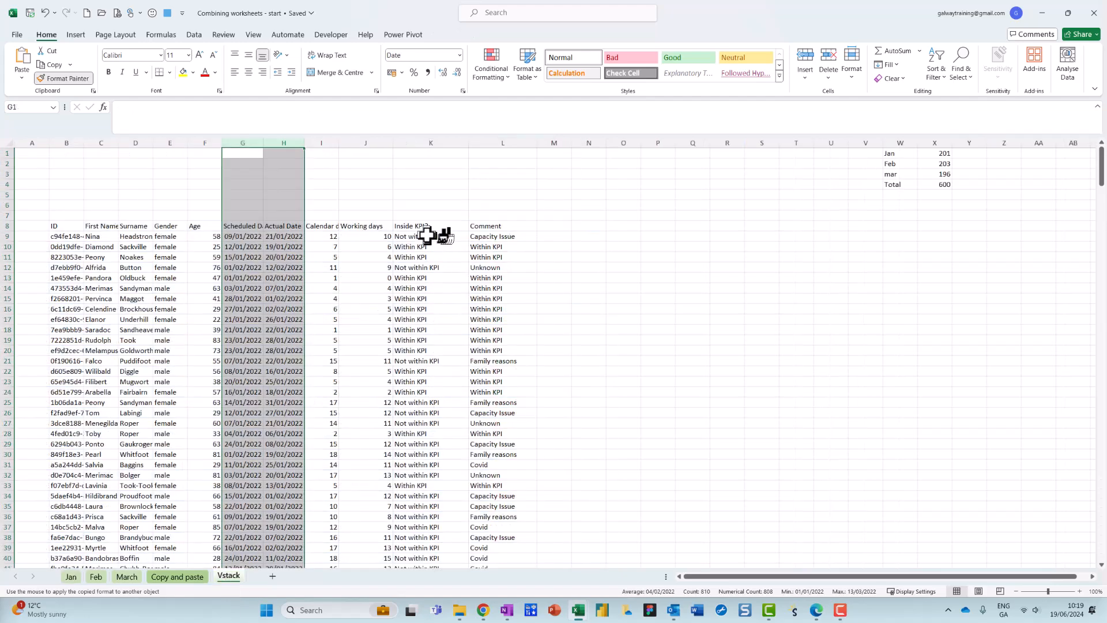
{"action": "mouse_move", "coordinate": [427, 233]}
{"action": "left_mouse_down"}
{"action": "mouse_move", "coordinate": [403, 573]}
{"action": "mouse_move", "coordinate": [386, 617]}
{"action": "mouse_move", "coordinate": [415, 583]}
{"action": "mouse_move", "coordinate": [429, 594]}
{"action": "mouse_move", "coordinate": [434, 545]}
{"action": "left_mouse_up"}
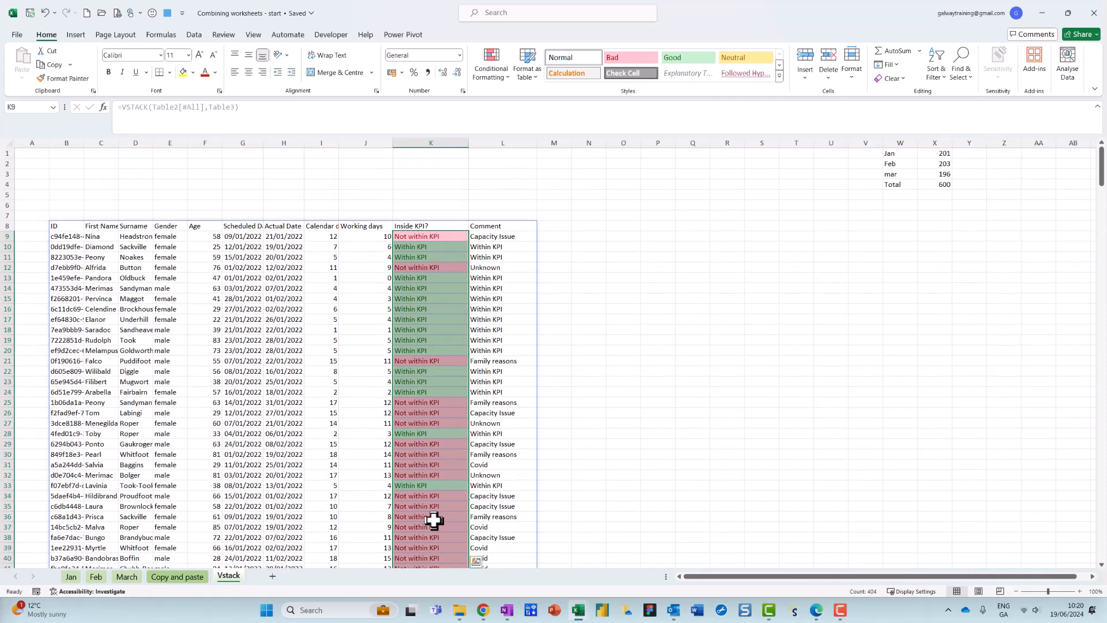
Examine the total's formula in X4, and compare the VSTACK formula in B8 with how it appears in spilled cell D12.
{"action": "left_click", "coordinate": [942, 186]}
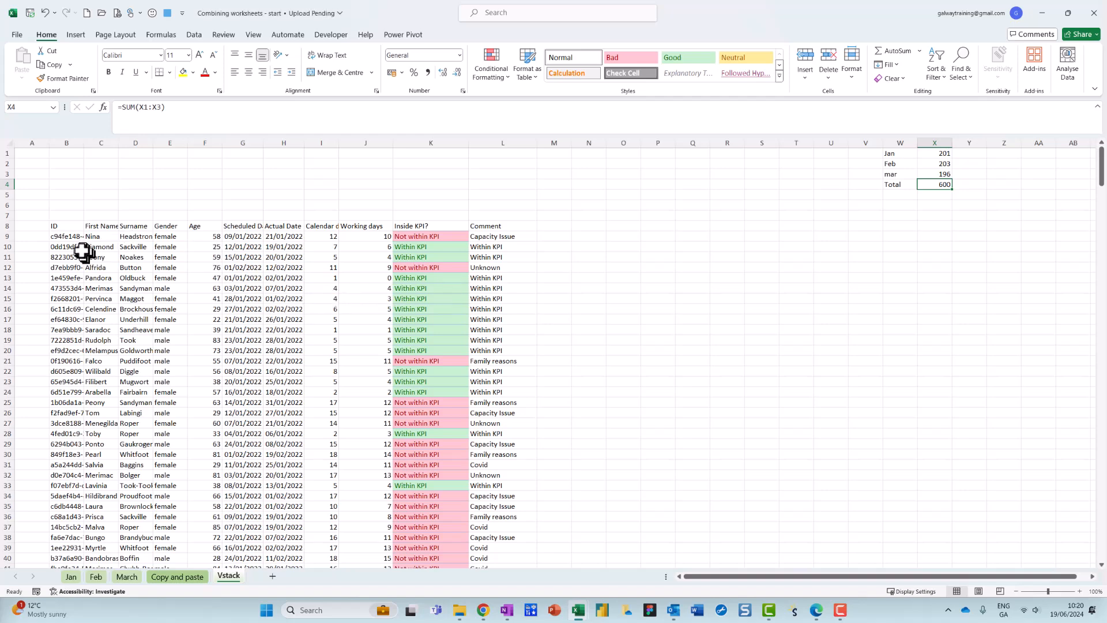
{"action": "left_click", "coordinate": [67, 225]}
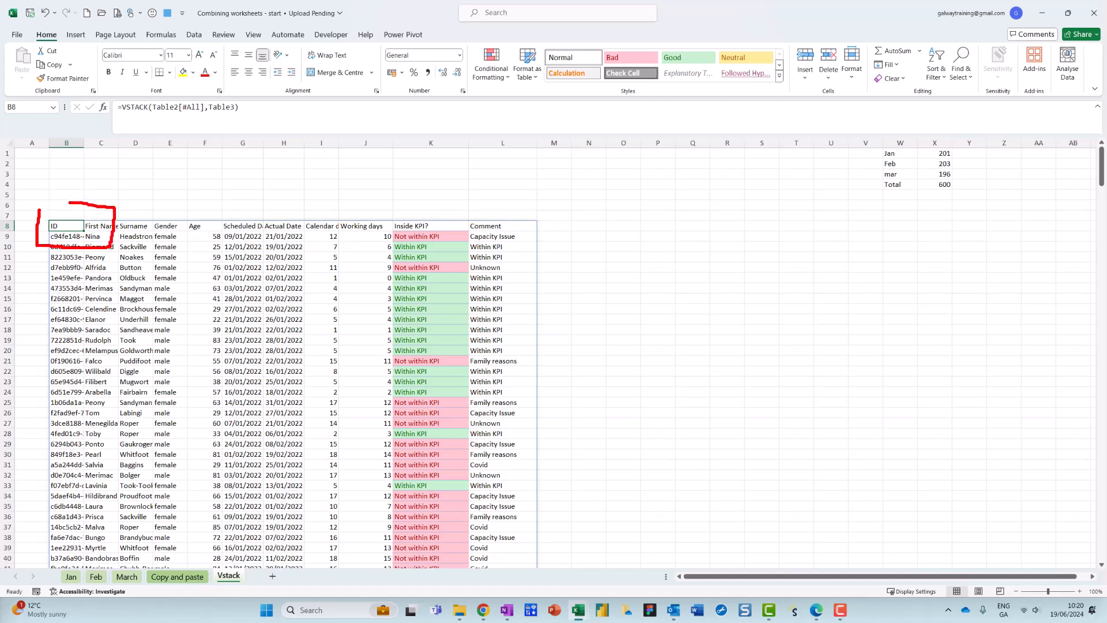
{"action": "key", "text": "Escape"}
{"action": "left_click", "coordinate": [142, 267]}
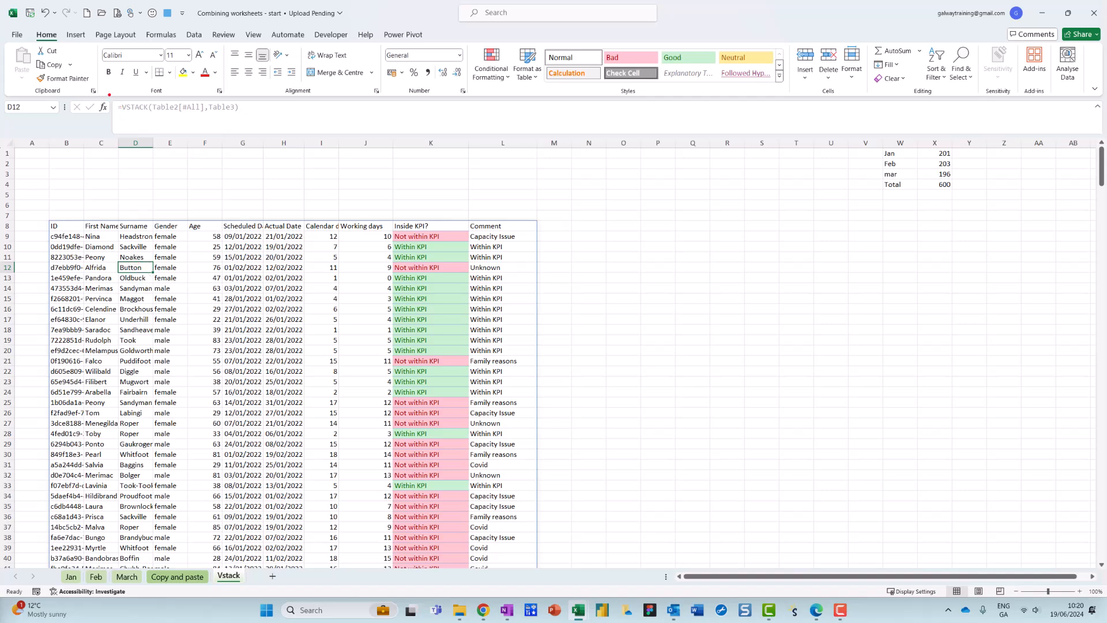
{"action": "left_click_drag", "start_coordinate": [105, 119], "coordinate": [233, 121]}
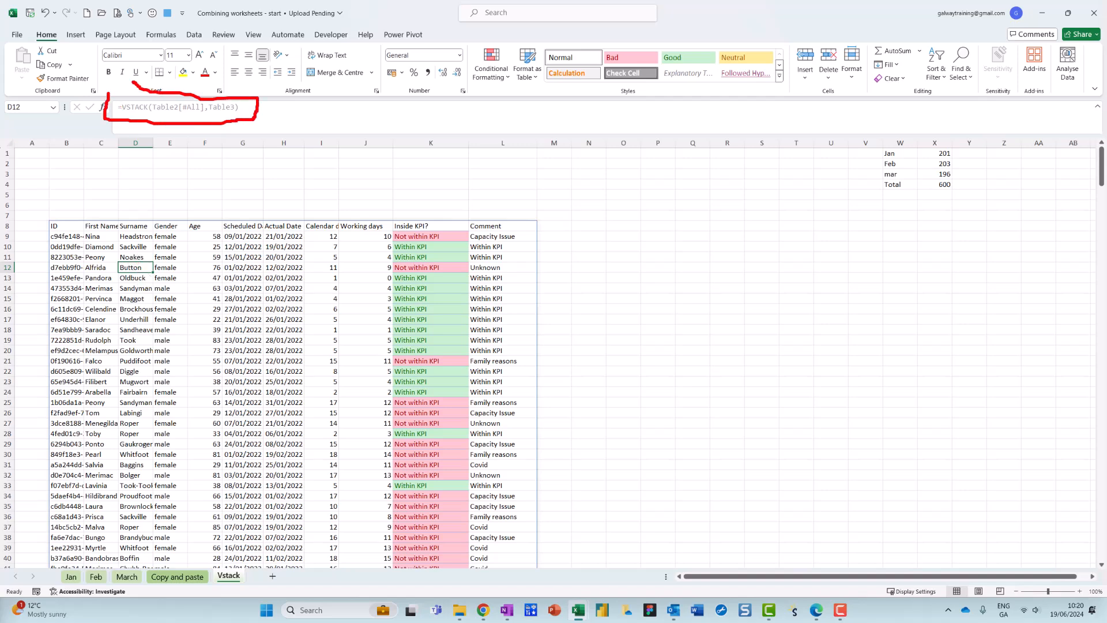
{"action": "key", "text": "Escape"}
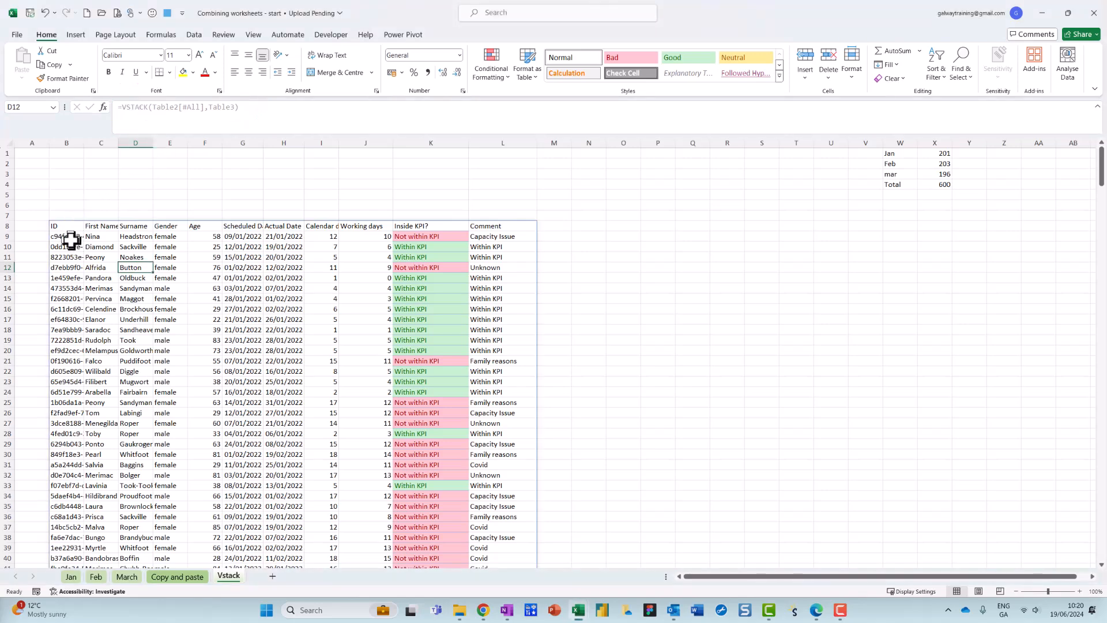
{"action": "left_click", "coordinate": [67, 225]}
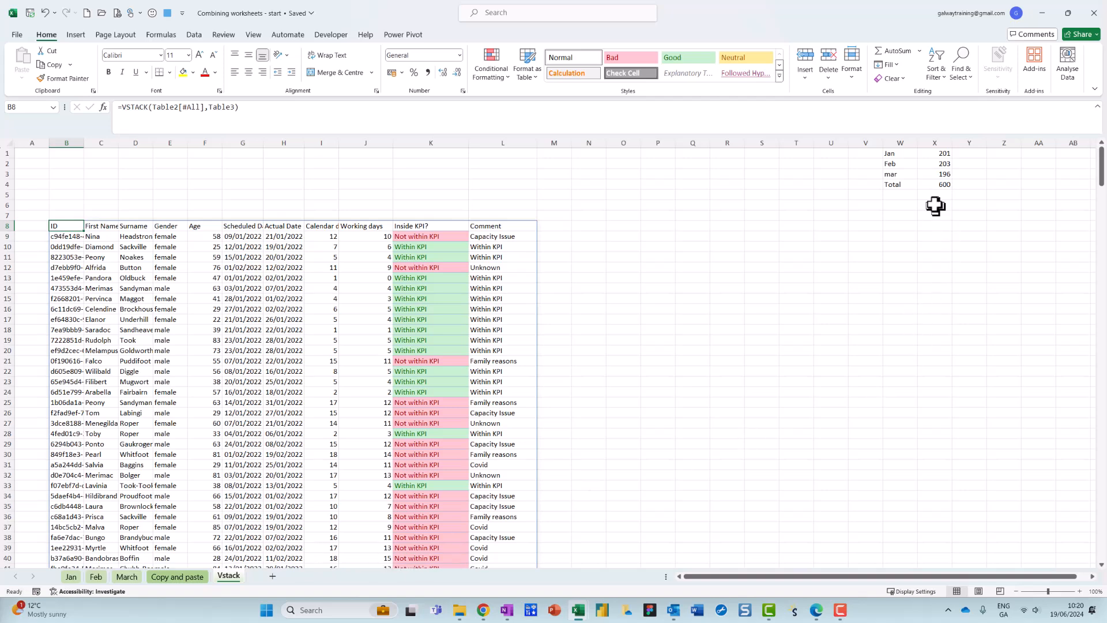
Label W5 "check" and enter =COUNTA(B9:B1048576) in X5 to count the stacked IDs below the header.
{"action": "left_click", "coordinate": [914, 198]}
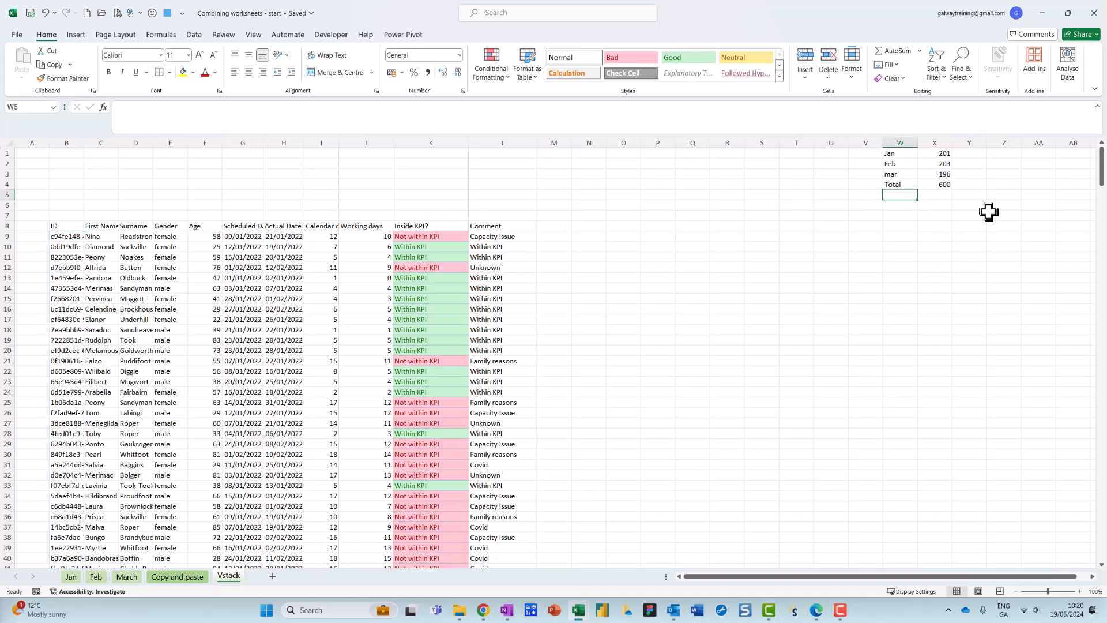
{"action": "type", "text": "check"}
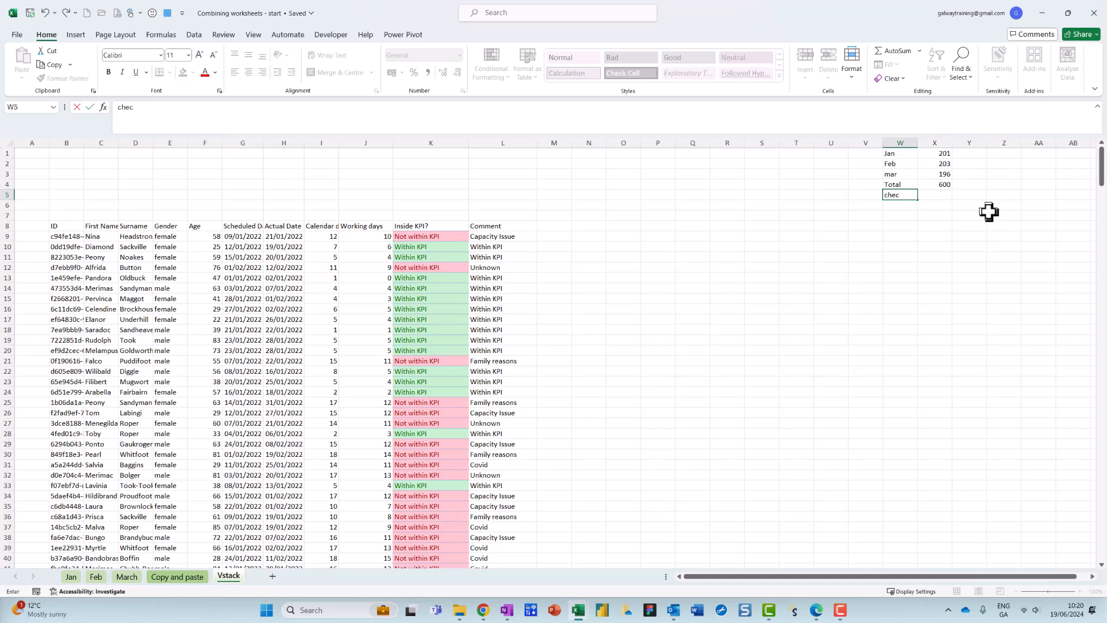
{"action": "left_click", "coordinate": [934, 197]}
{"action": "type", "text": "=cou"}
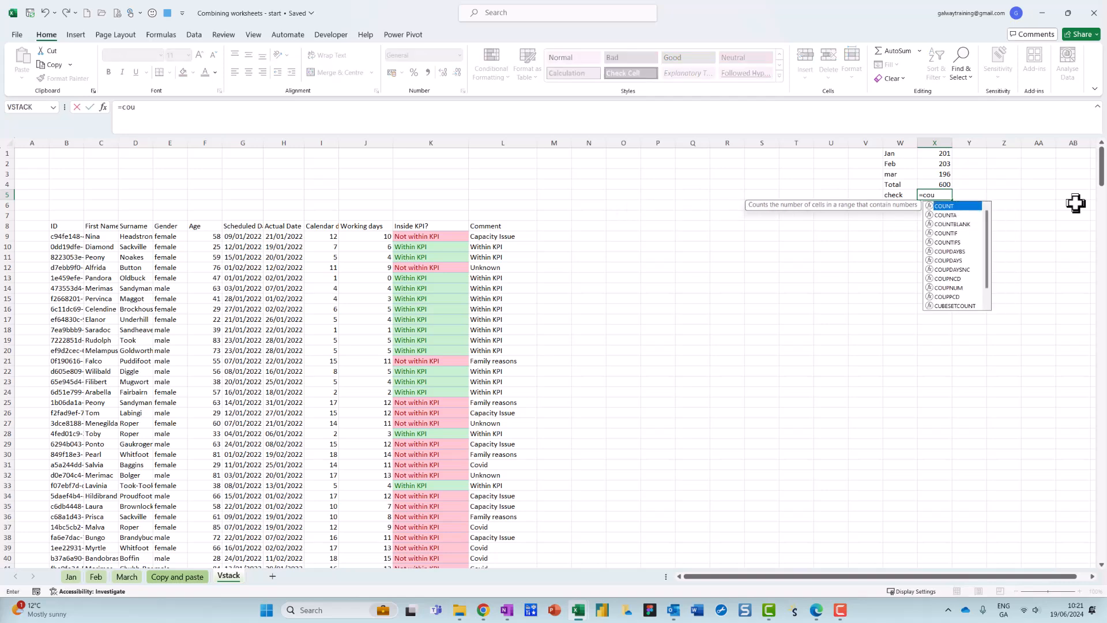
{"action": "type", "text": "nta("}
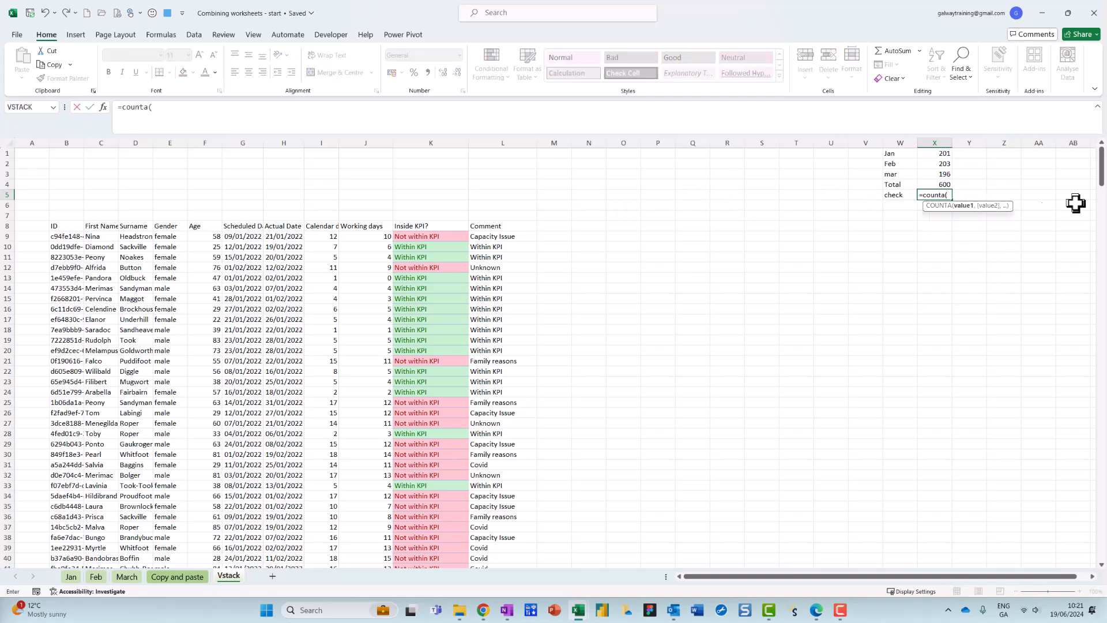
{"action": "left_click", "coordinate": [75, 238]}
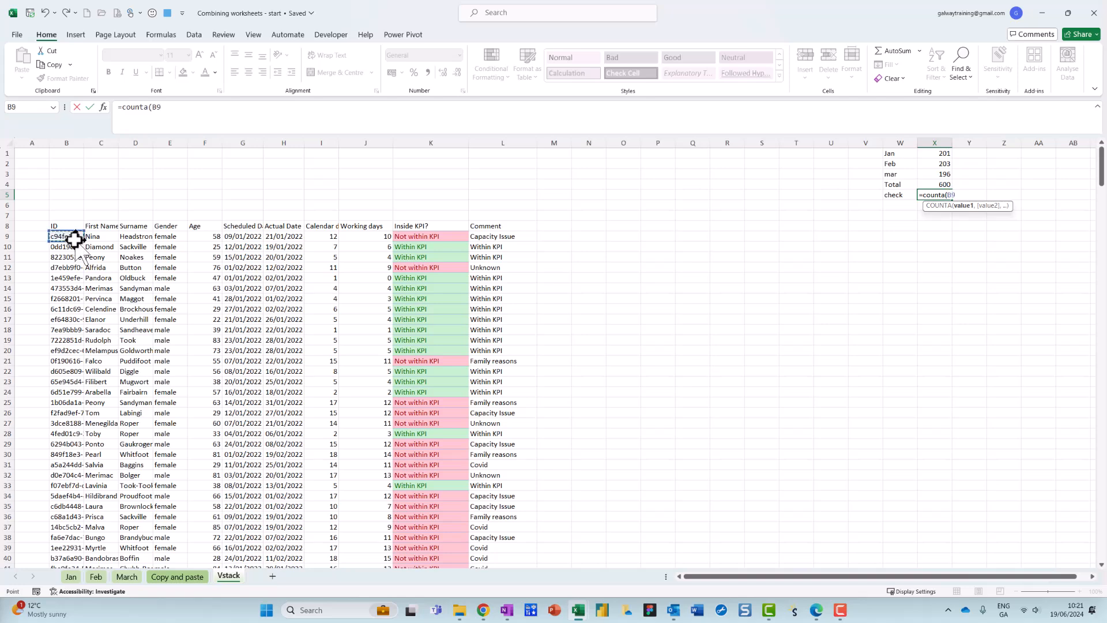
{"action": "key", "text": "ctrl+shift+Down"}
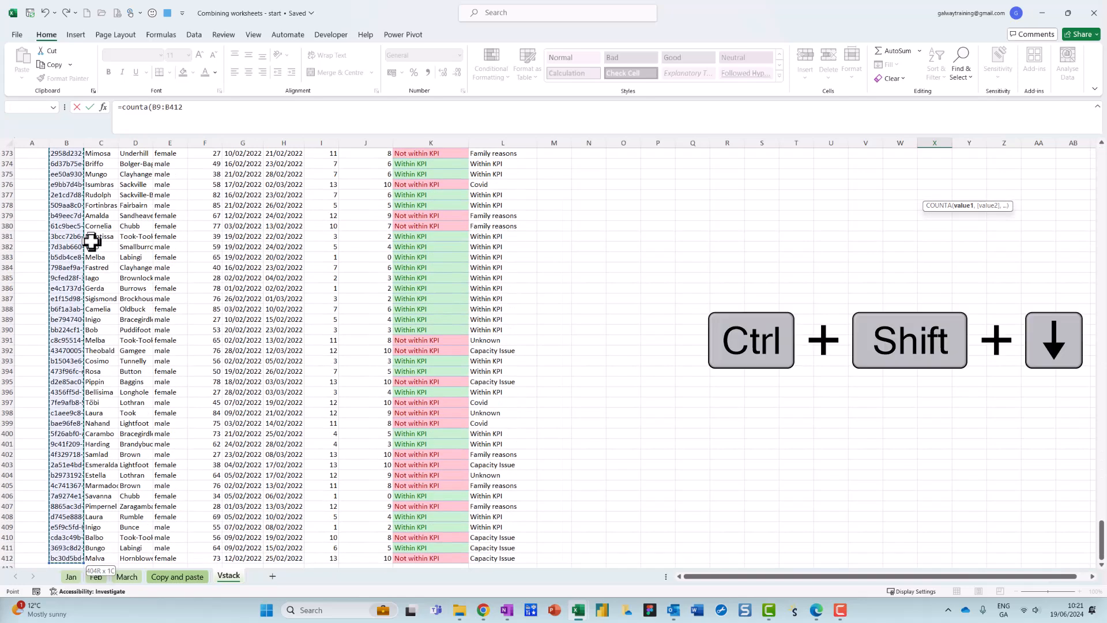
{"action": "key", "text": "ctrl+shift+Down"}
{"action": "type", "text": ")"}
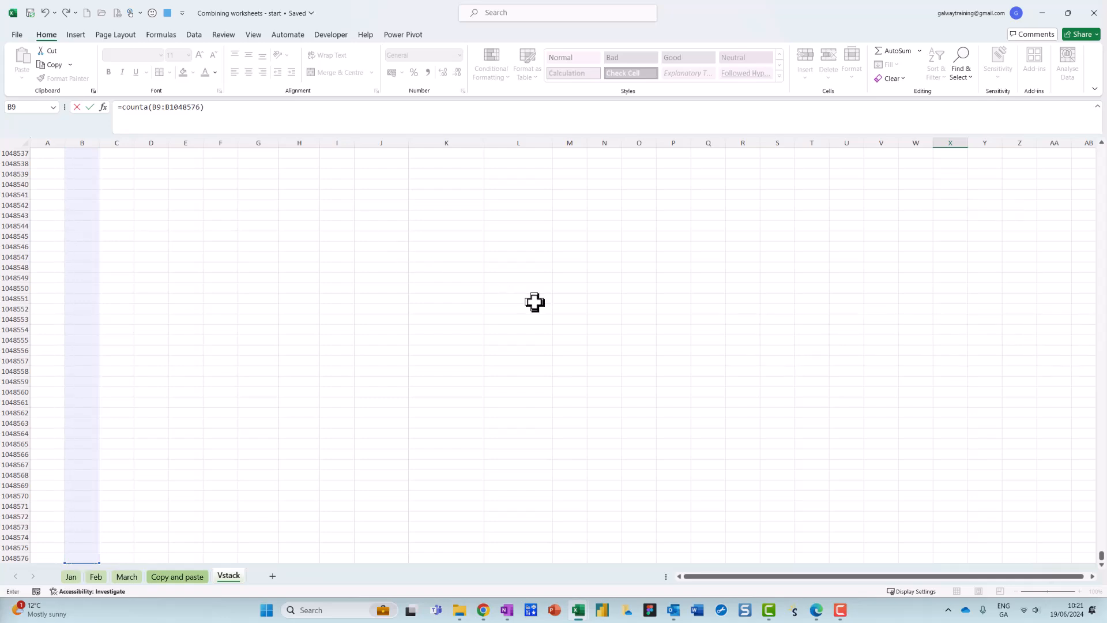
{"action": "key", "text": "Return"}
{"action": "key", "text": "ctrl+Home"}
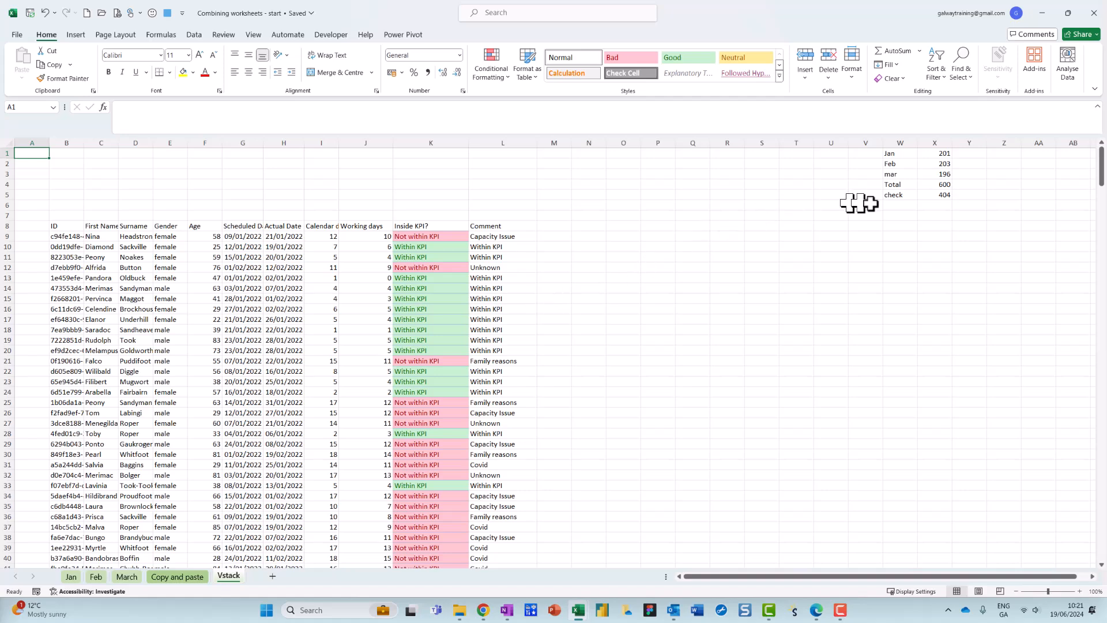
Compare the check count in X5 with the sum of the Jan and Feb counts in X1:X2.
{"action": "left_click", "coordinate": [932, 197]}
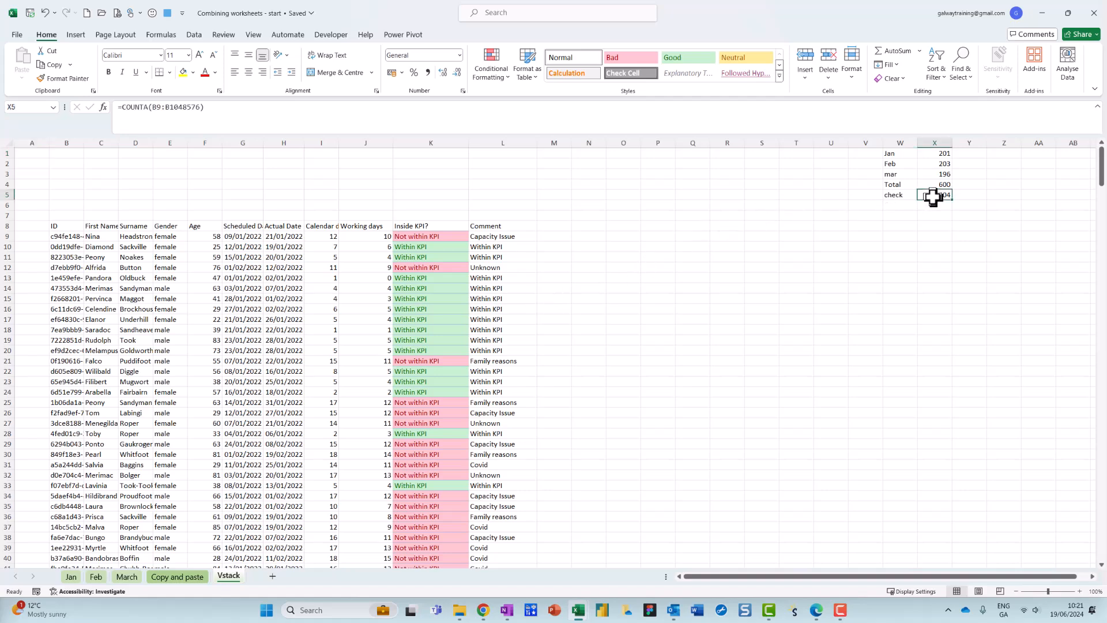
{"action": "left_click", "coordinate": [933, 153]}
{"action": "left_click_drag", "start_coordinate": [933, 160], "coordinate": [933, 163]}
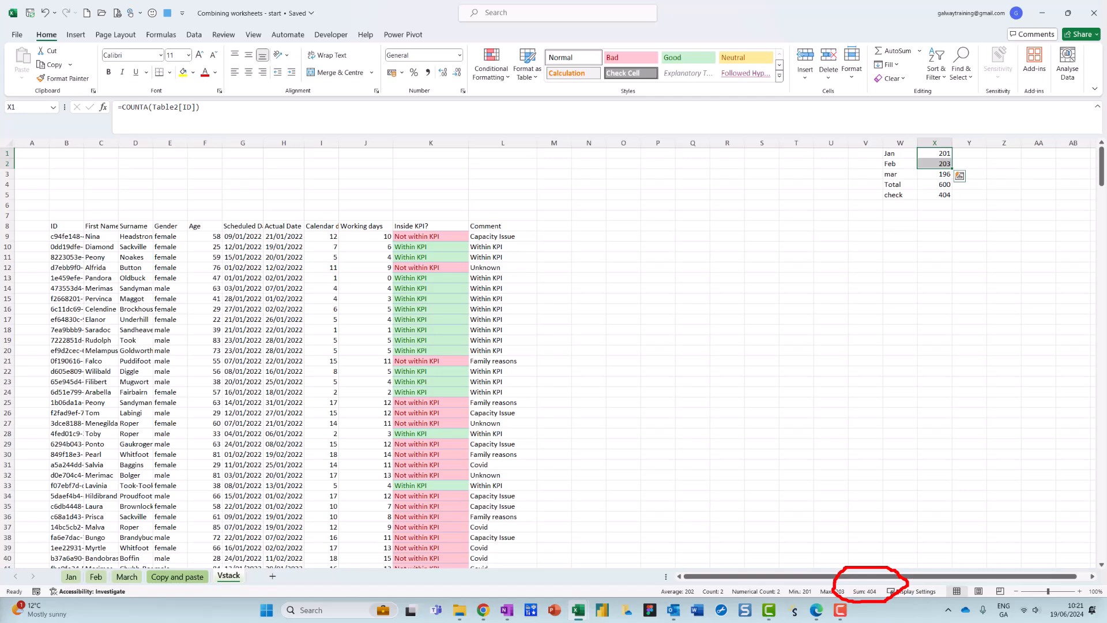
{"action": "key", "text": "Escape"}
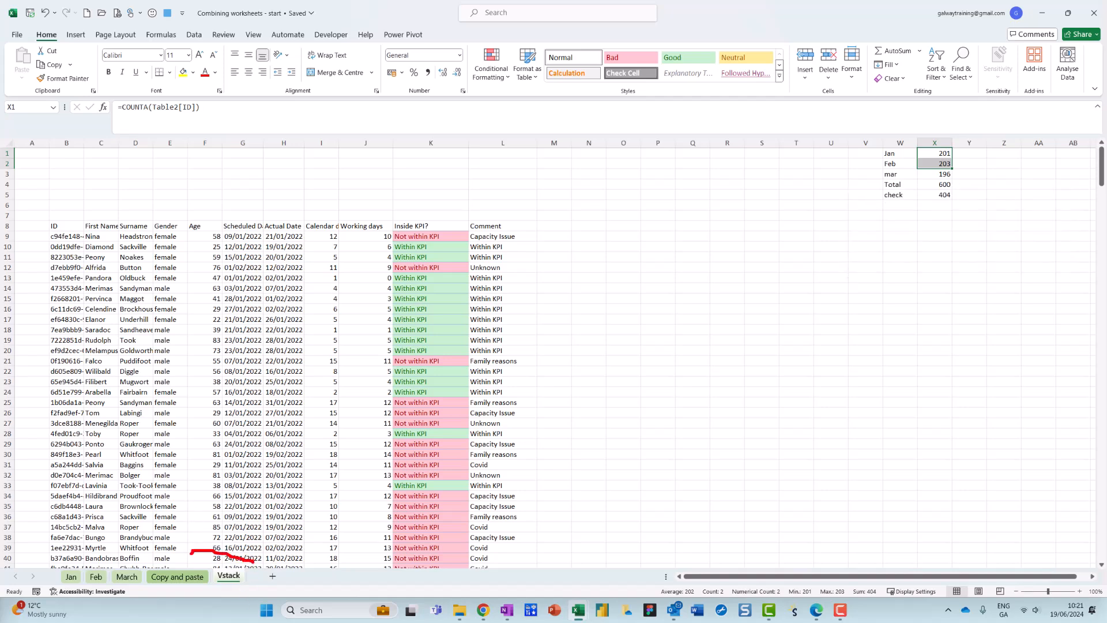
{"action": "key", "text": "Escape"}
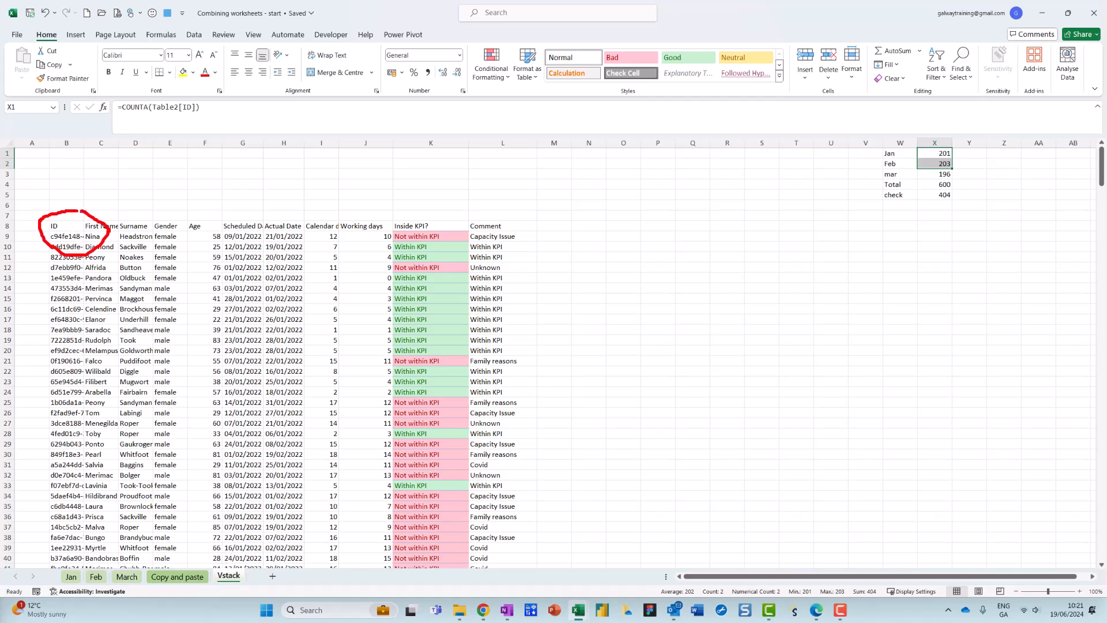
{"action": "key", "text": "Escape"}
Reopen the function arguments of the VSTACK formula in B8 and go to the empty Array3 argument.
{"action": "left_click", "coordinate": [68, 226]}
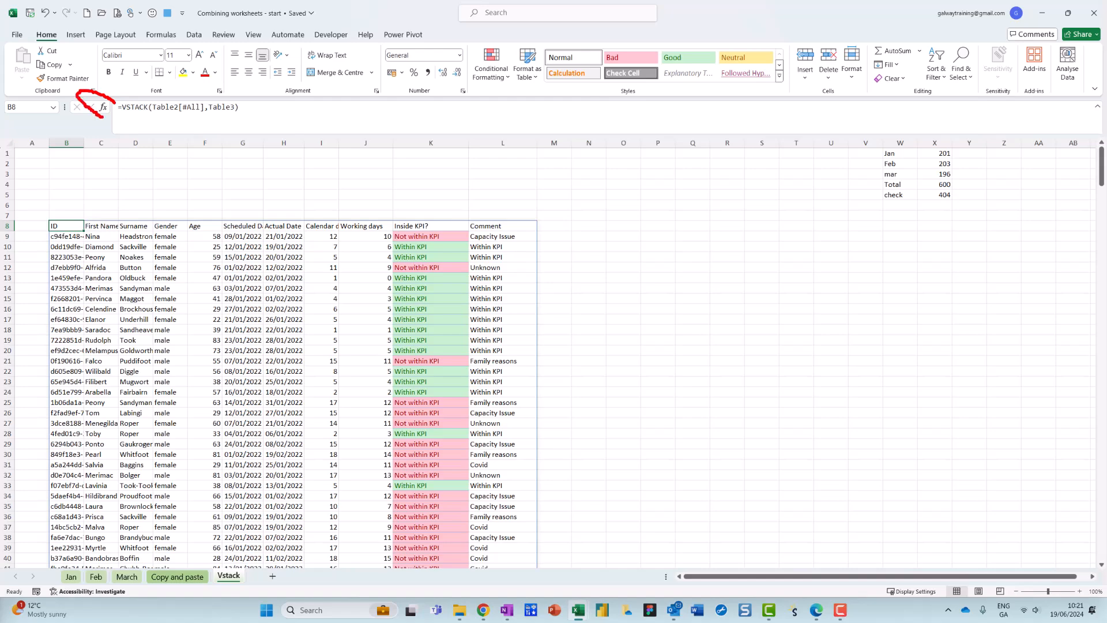
{"action": "key", "text": "Escape"}
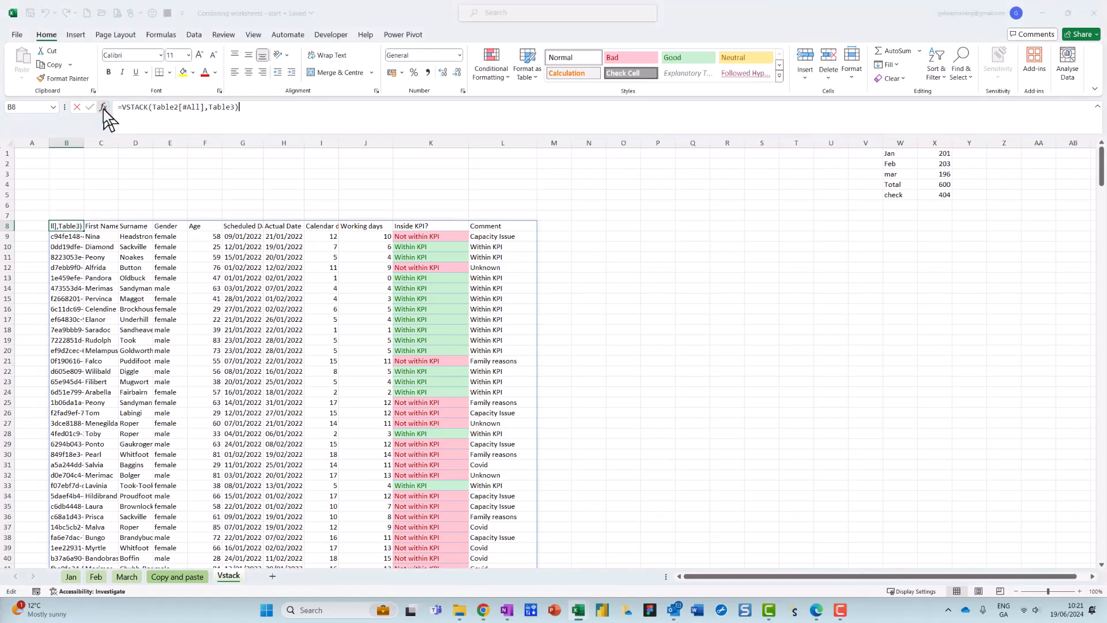
{"action": "left_click", "coordinate": [104, 111]}
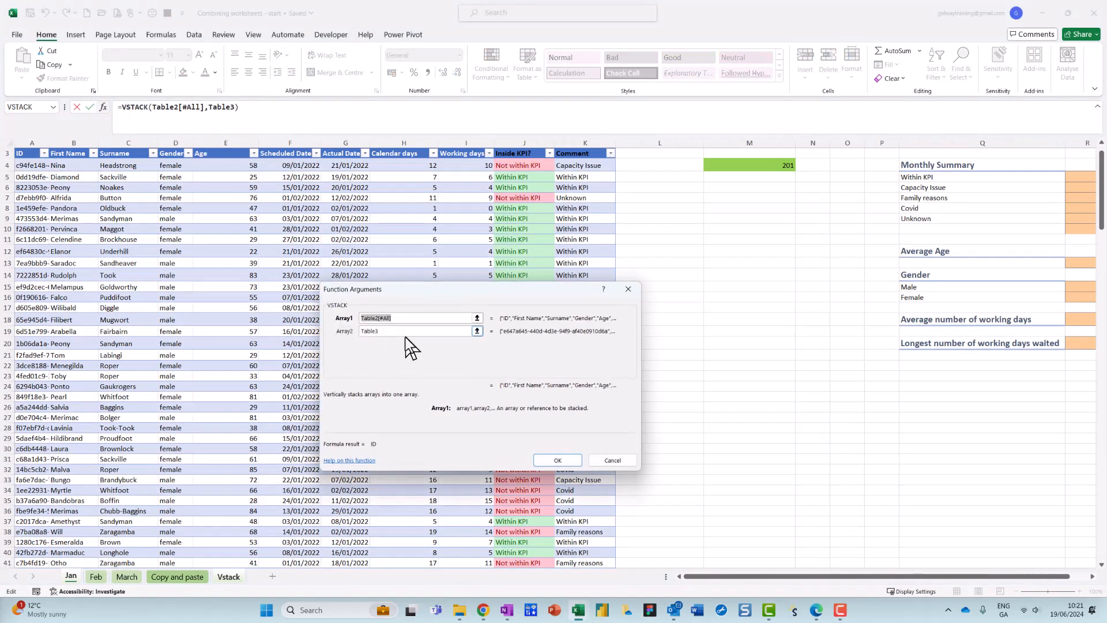
{"action": "left_click", "coordinate": [395, 331]}
{"action": "left_click", "coordinate": [392, 343]}
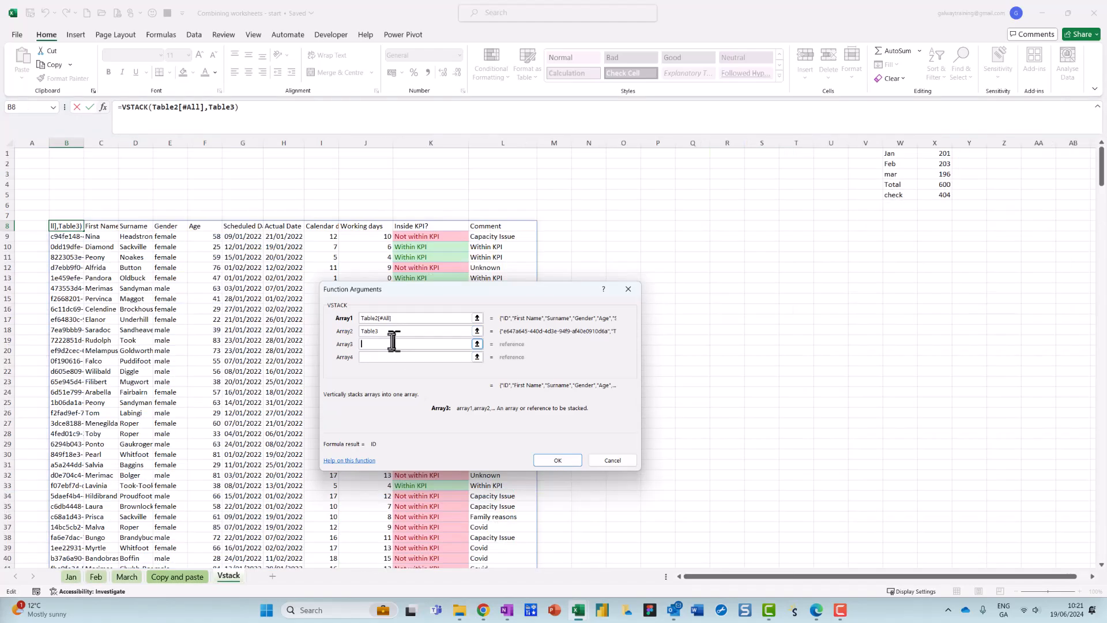
Set Array3 to the March sheet's table data without headers, March, and complete the VSTACK formula.
{"action": "left_click", "coordinate": [127, 576]}
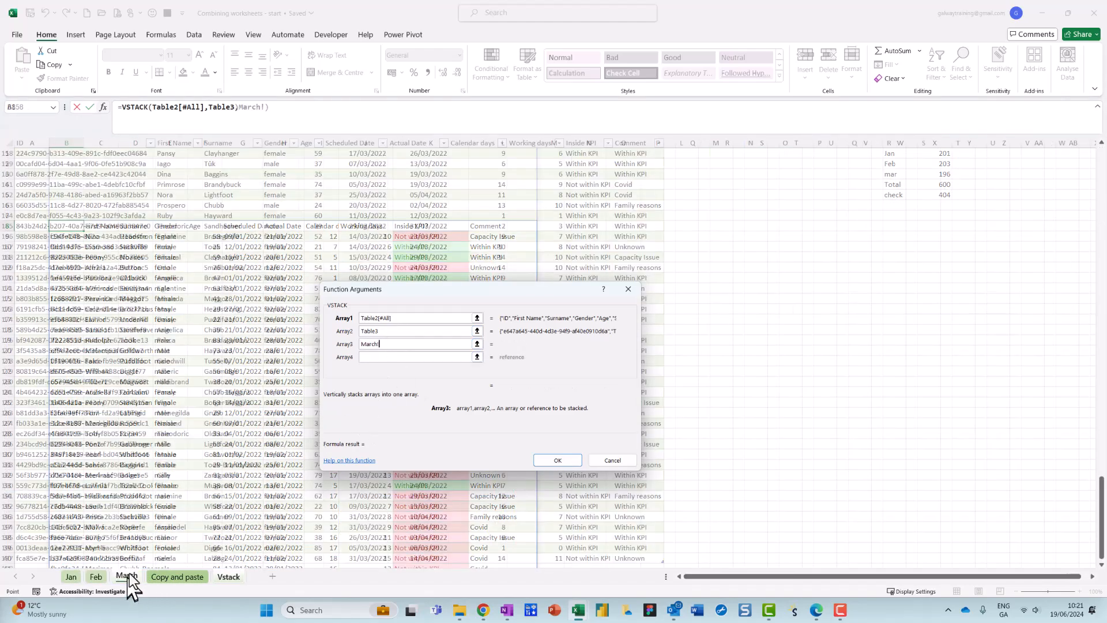
{"action": "scroll", "coordinate": [137, 241], "scroll_direction": "up", "scroll_amount": 8}
{"action": "scroll", "coordinate": [137, 241], "scroll_direction": "up", "scroll_amount": 20}
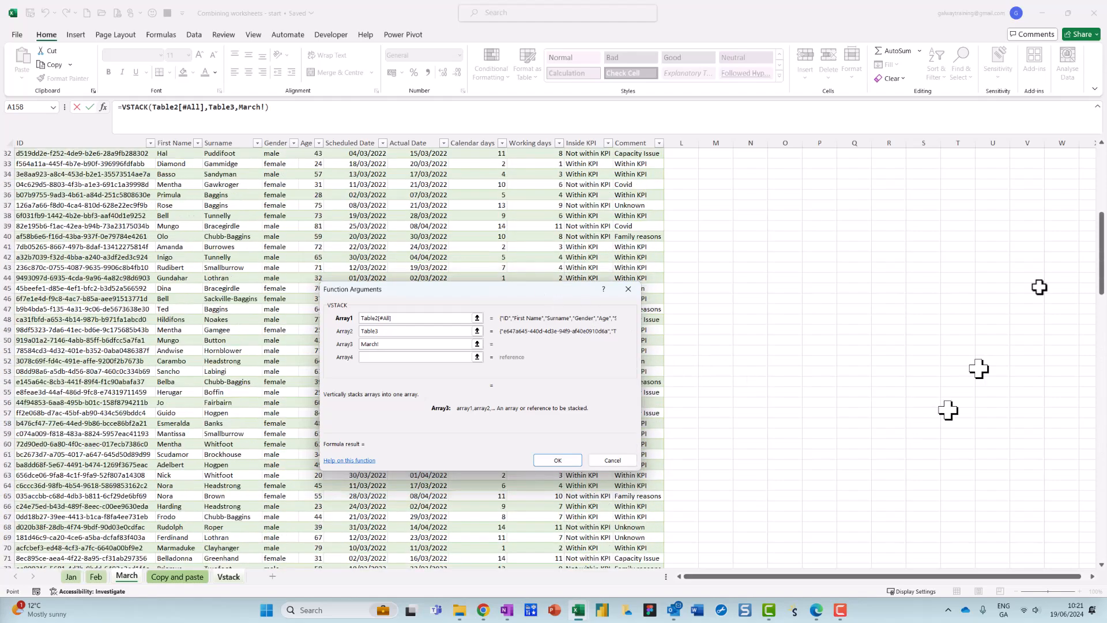
{"action": "left_click_drag", "start_coordinate": [1102, 259], "coordinate": [1102, 196]}
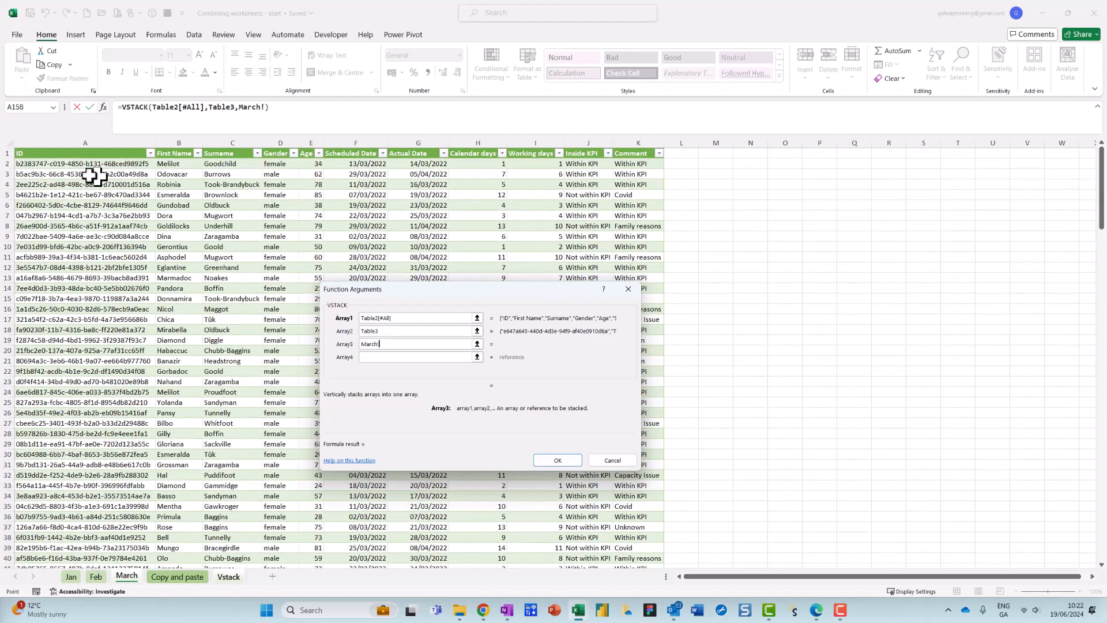
{"action": "left_click_drag", "start_coordinate": [52, 163], "coordinate": [633, 168]}
{"action": "key", "text": "BackSpace"}
{"action": "key", "text": "BackSpace"}
{"action": "key", "text": "BackSpace"}
{"action": "key", "text": "BackSpace"}
{"action": "key", "text": "BackSpace"}
{"action": "key", "text": "BackSpace"}
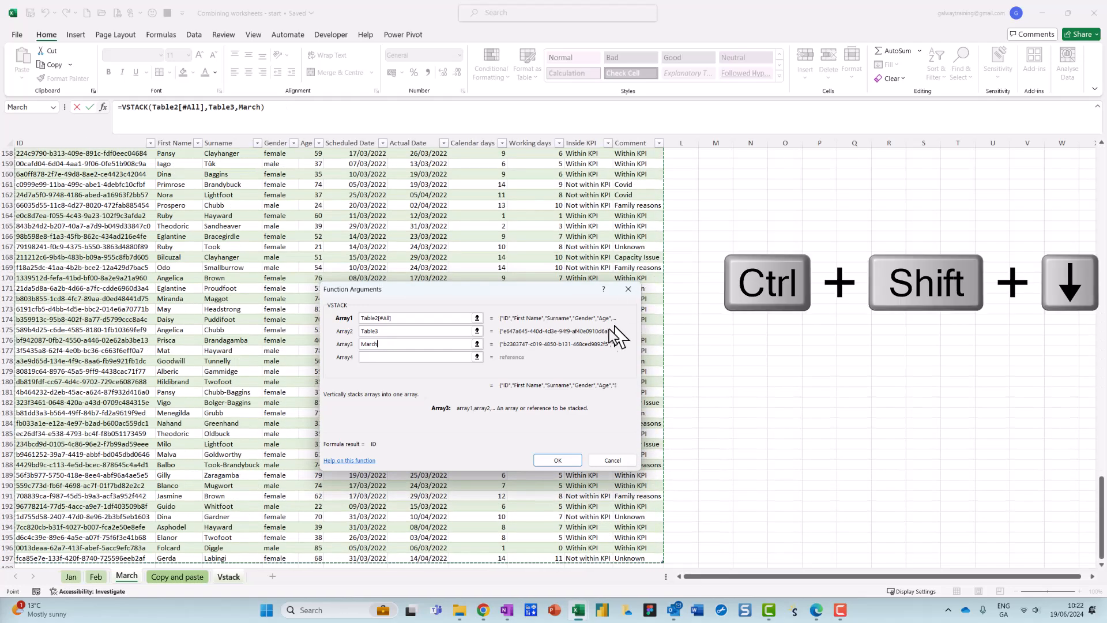
{"action": "left_click", "coordinate": [559, 462]}
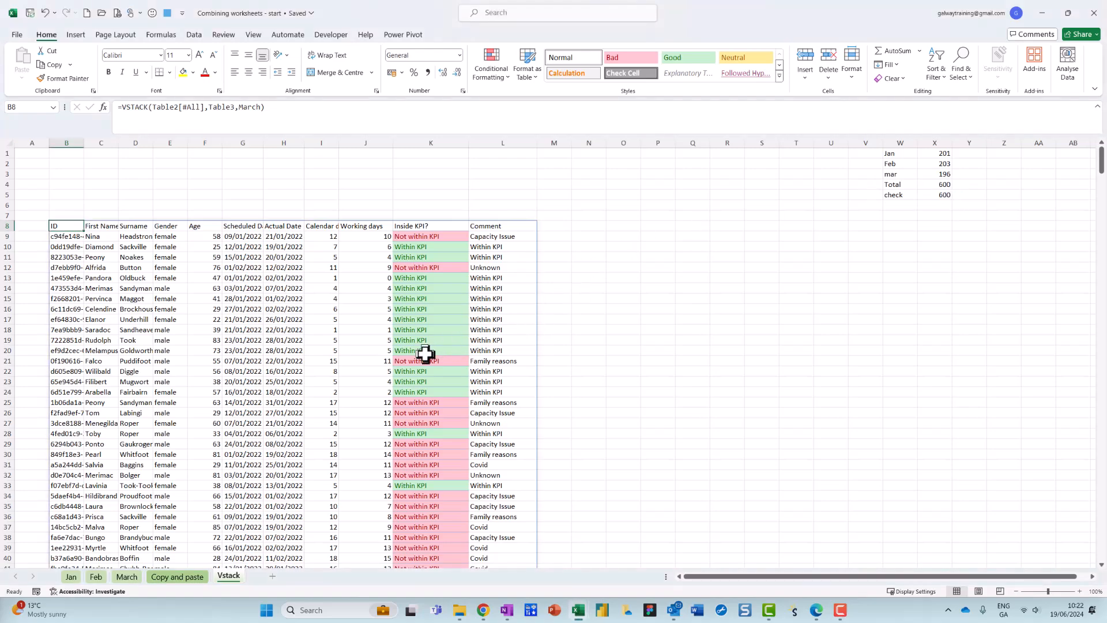
Copy the formatting of Inside KPI? cell K411 onto the unformatted March rows of that column from K413 down.
{"action": "scroll", "coordinate": [425, 354], "scroll_direction": "down", "scroll_amount": 6}
{"action": "scroll", "coordinate": [425, 354], "scroll_direction": "down", "scroll_amount": 20}
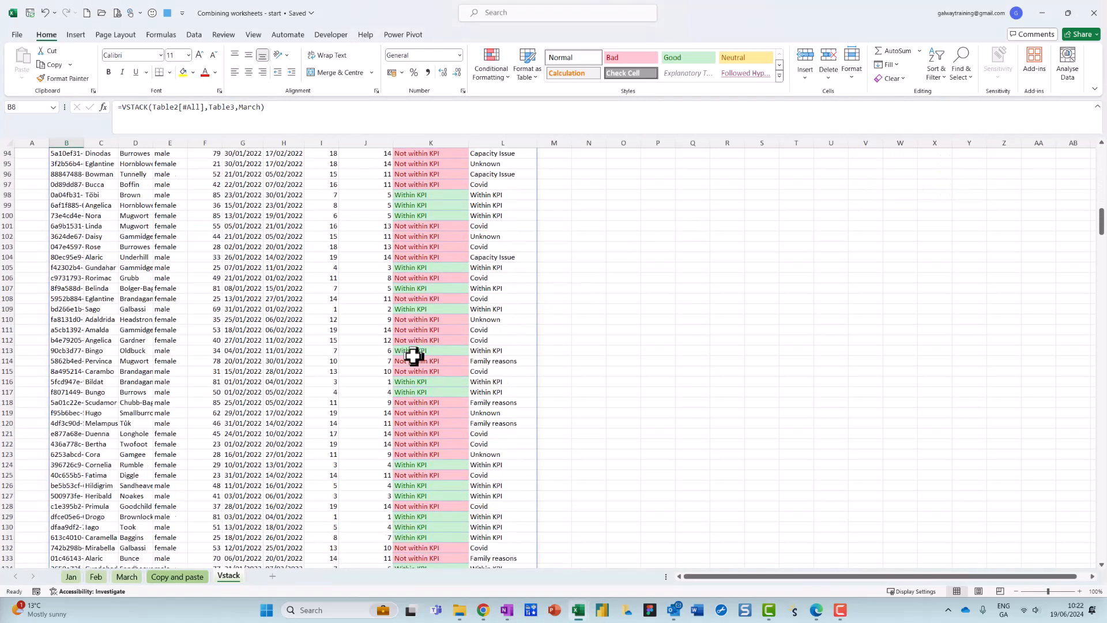
{"action": "scroll", "coordinate": [411, 359], "scroll_direction": "down", "scroll_amount": 20}
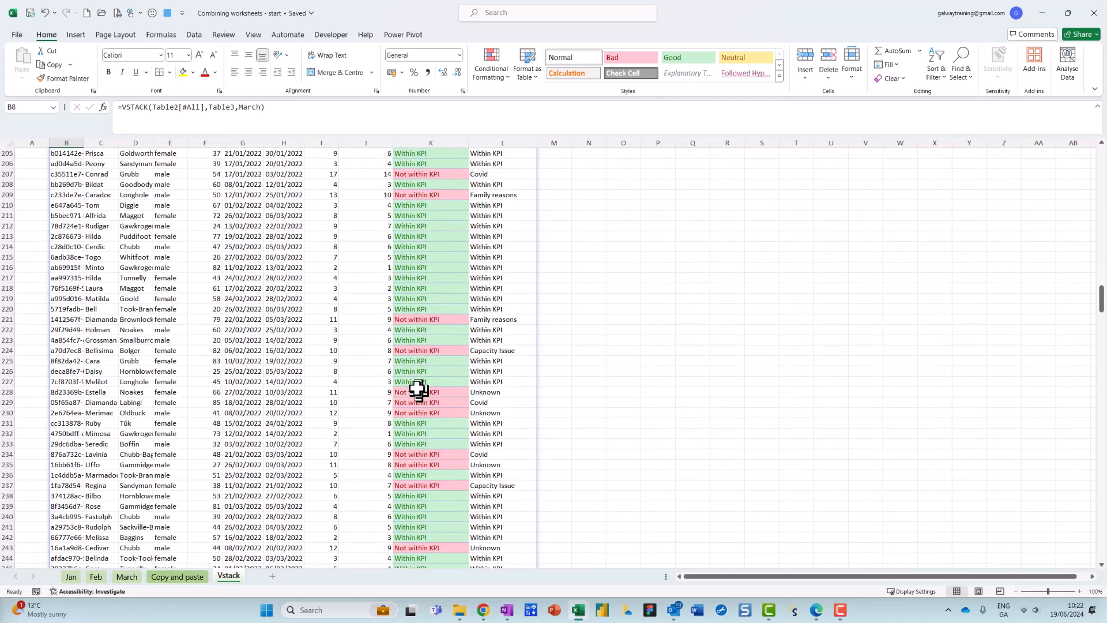
{"action": "scroll", "coordinate": [416, 392], "scroll_direction": "down", "scroll_amount": 20}
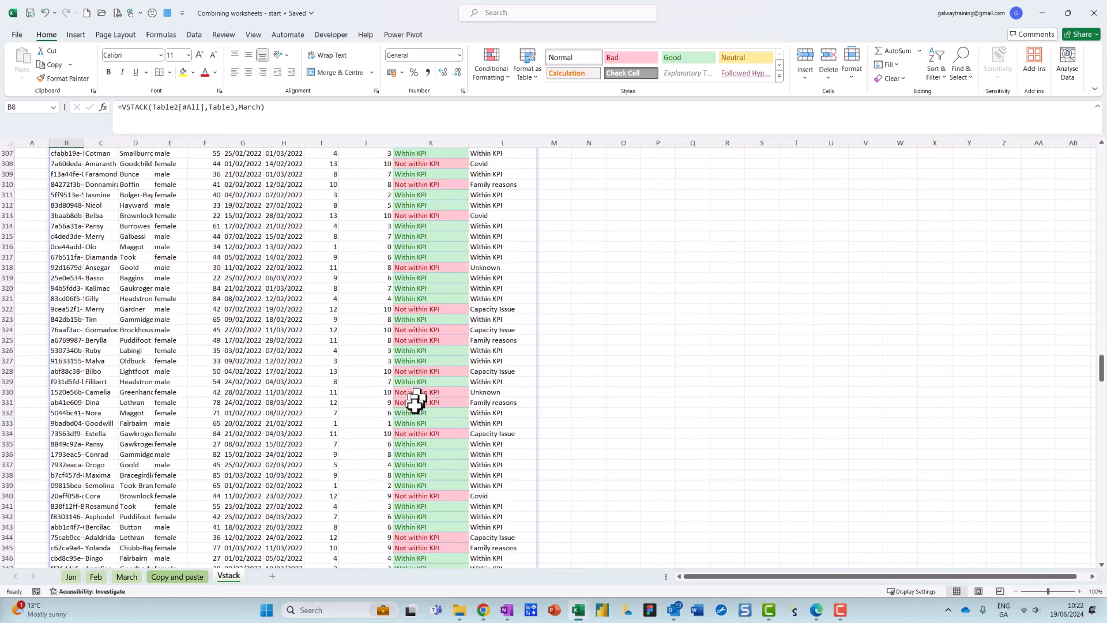
{"action": "scroll", "coordinate": [415, 409], "scroll_direction": "down", "scroll_amount": 18}
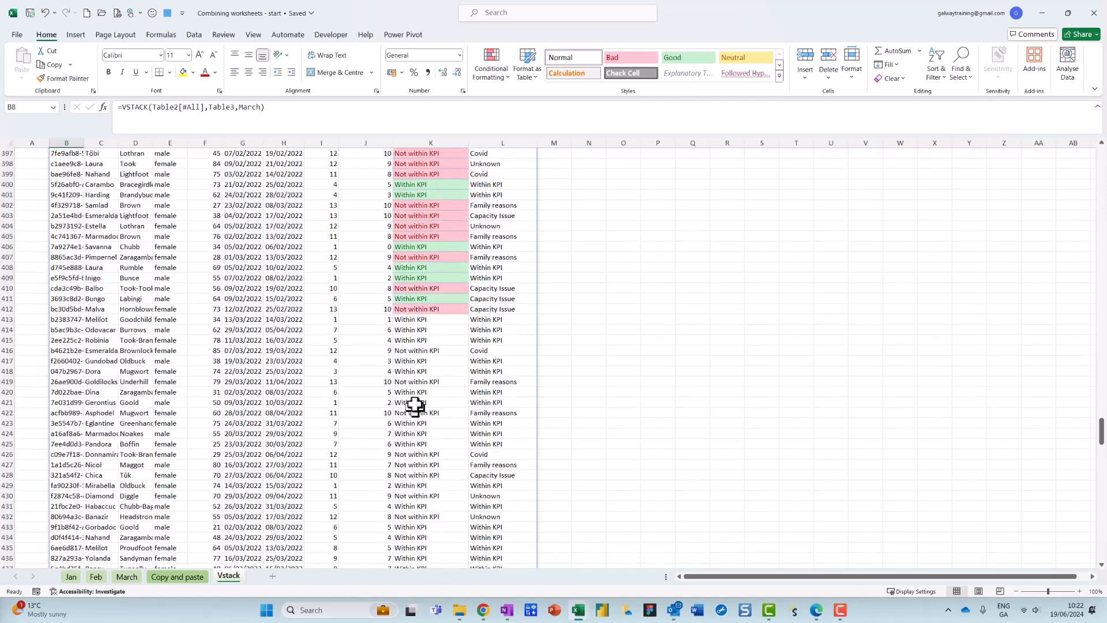
{"action": "left_click", "coordinate": [442, 300]}
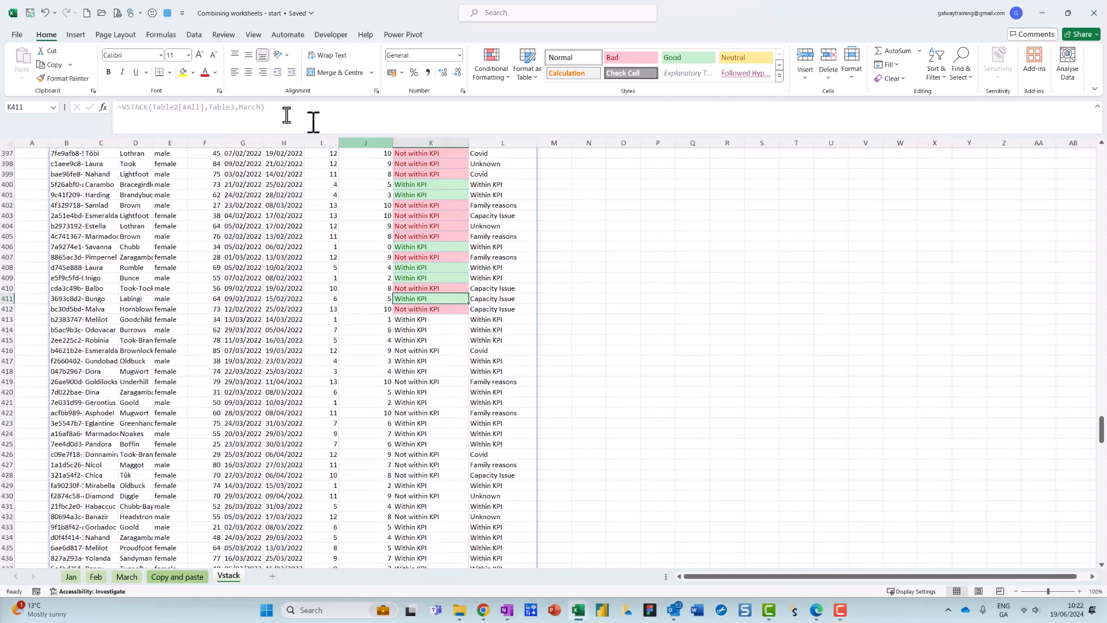
{"action": "left_click", "coordinate": [69, 79]}
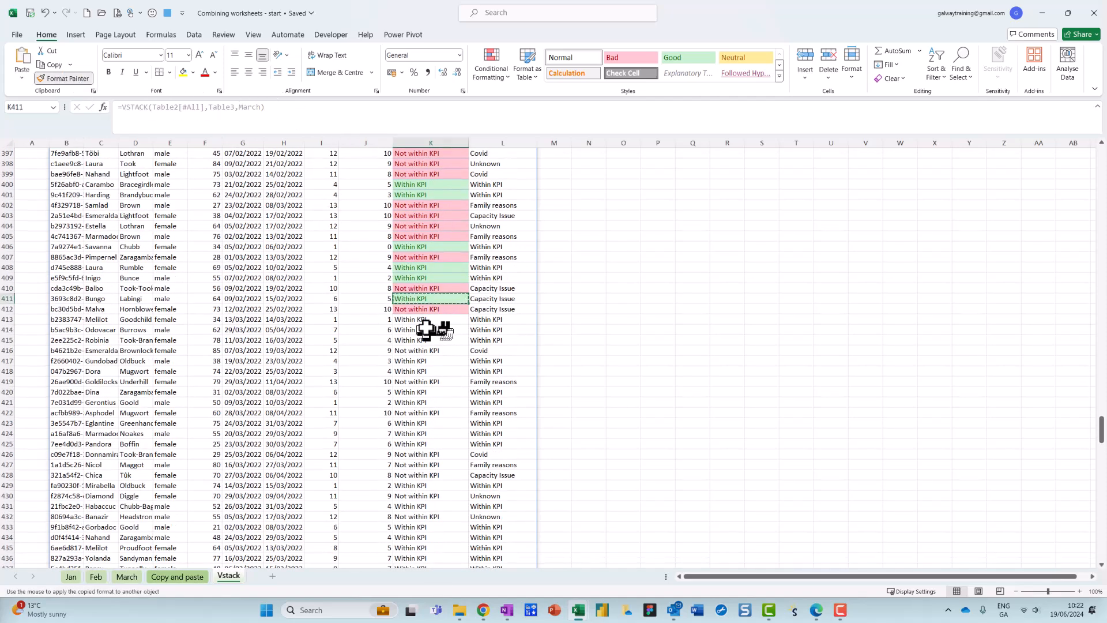
{"action": "mouse_move", "coordinate": [426, 324]}
{"action": "left_mouse_down"}
{"action": "mouse_move", "coordinate": [427, 610]}
{"action": "mouse_move", "coordinate": [440, 549]}
{"action": "mouse_move", "coordinate": [432, 425]}
{"action": "left_mouse_up"}
Return to the start of the stacked list and compare the formula in B8 with its appearance in spilled cell B10.
{"action": "scroll", "coordinate": [433, 403], "scroll_direction": "up", "scroll_amount": 20}
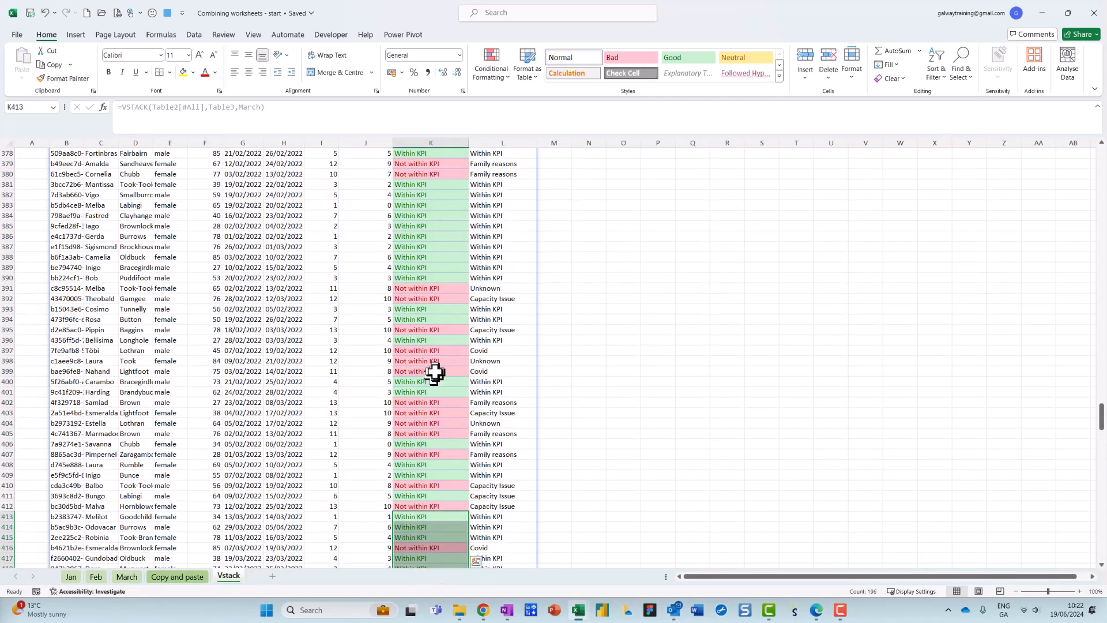
{"action": "left_click_drag", "start_coordinate": [1102, 412], "coordinate": [1101, 151]}
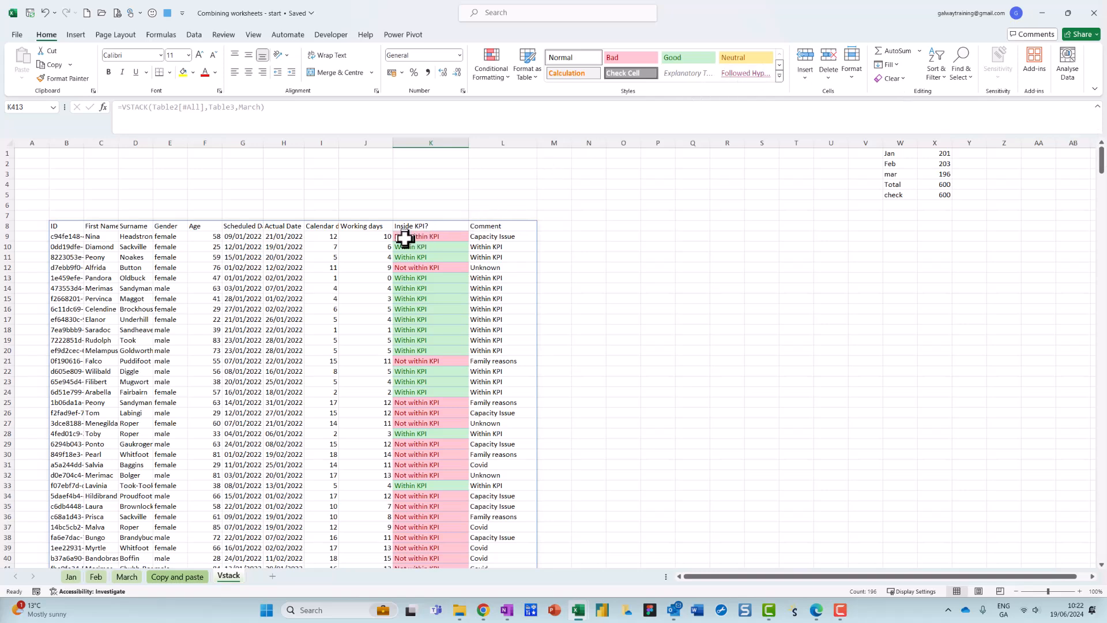
{"action": "left_click", "coordinate": [74, 228]}
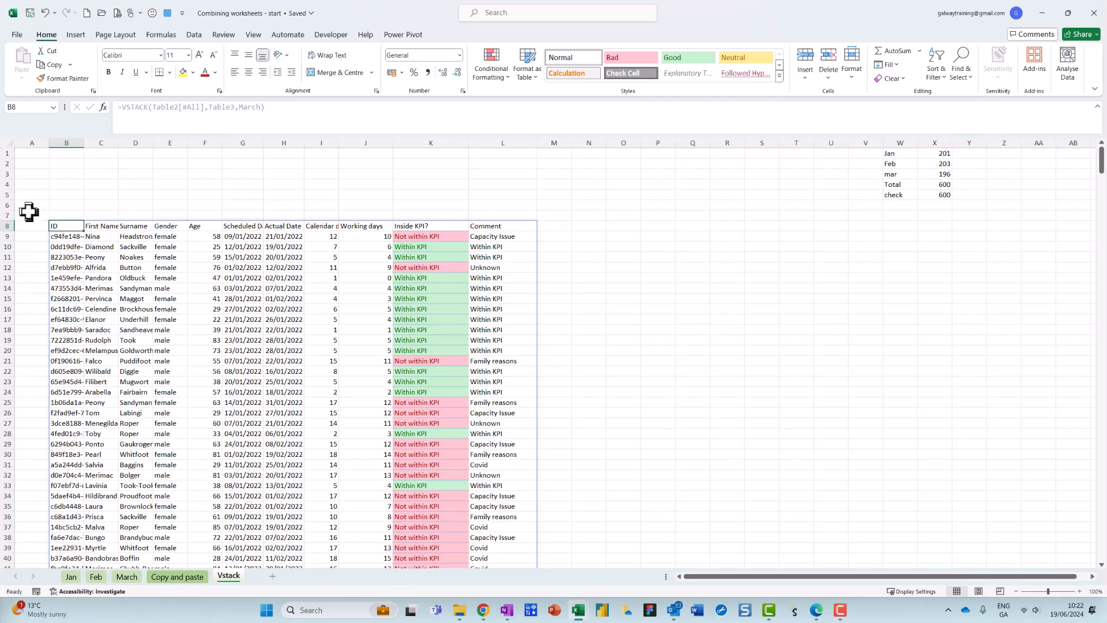
{"action": "left_click", "coordinate": [55, 247]}
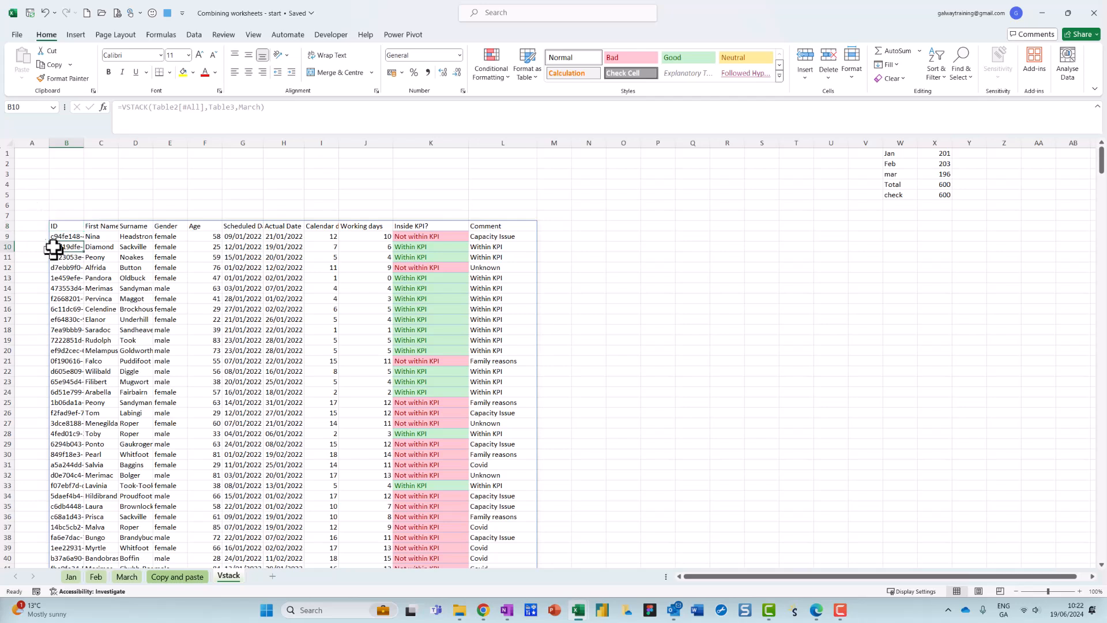
{"action": "left_click", "coordinate": [57, 226]}
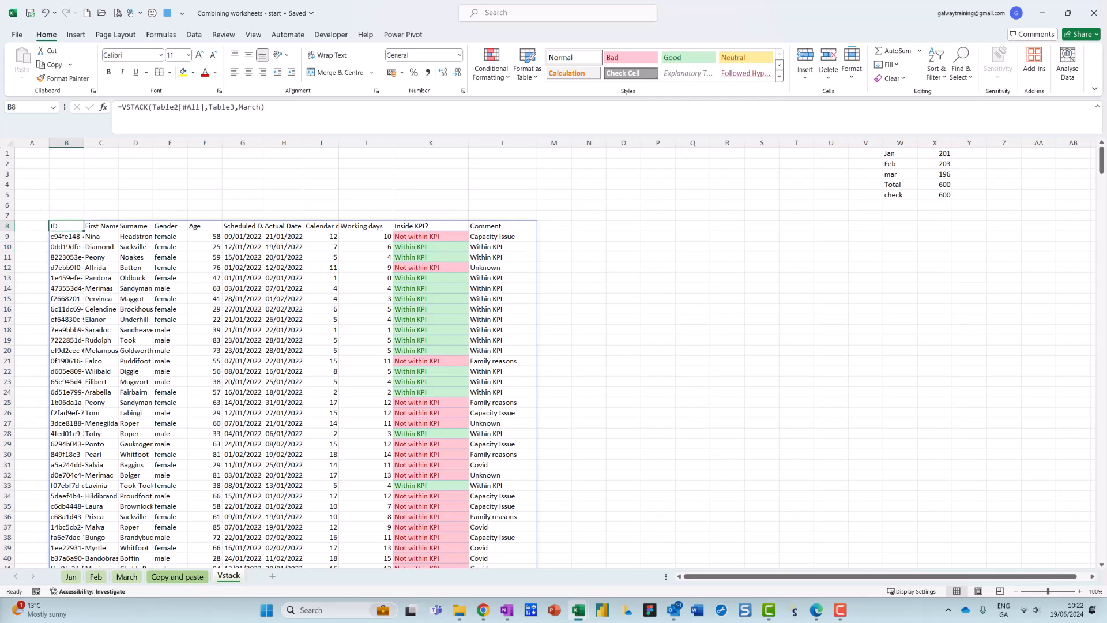